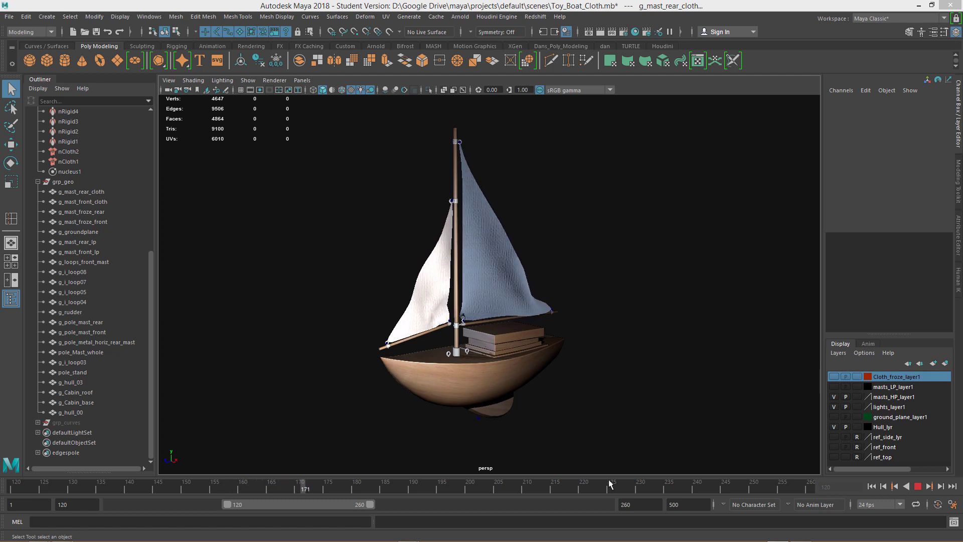
Stop playback at frame 212, hide masts_HP_layer1 and show Cloth_froze_layer1.
click(919, 489)
click(443, 327)
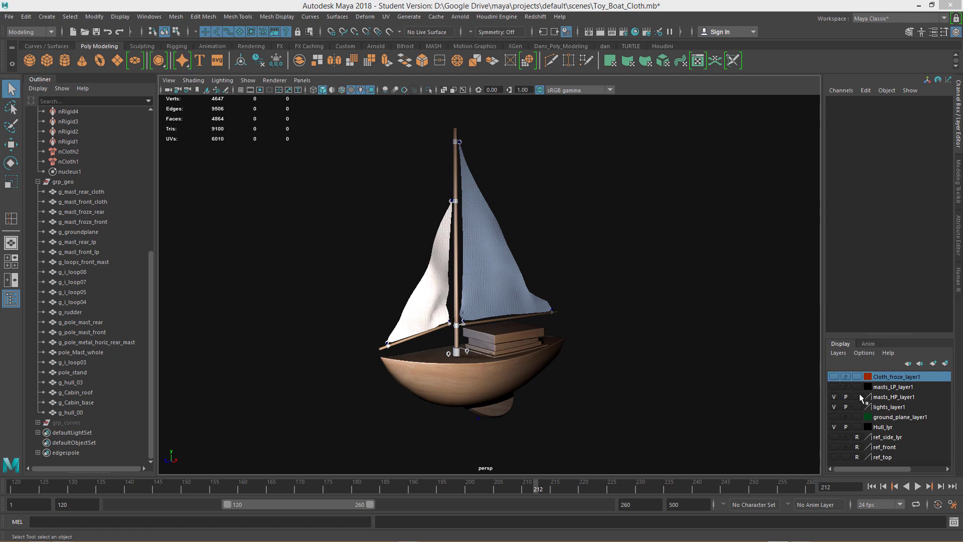
click(834, 396)
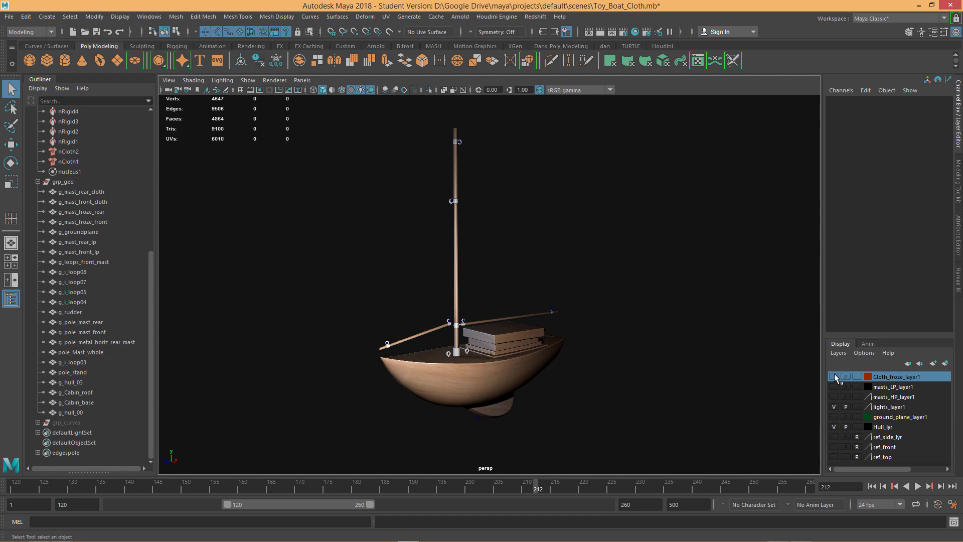
click(834, 377)
Select the rear and front frozen sails and orbit to inspect them.
click(486, 300)
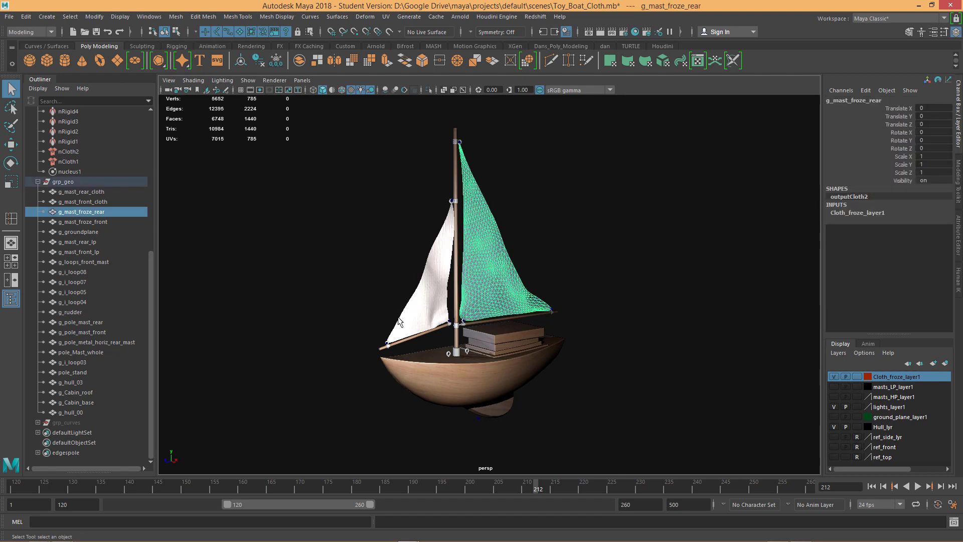
shift+click(411, 315)
mouse_move(534, 413)
alt+mouse_down()
mouse_move(561, 424)
mouse_move(507, 408)
mouse_move(536, 398)
alt+mouse_up()
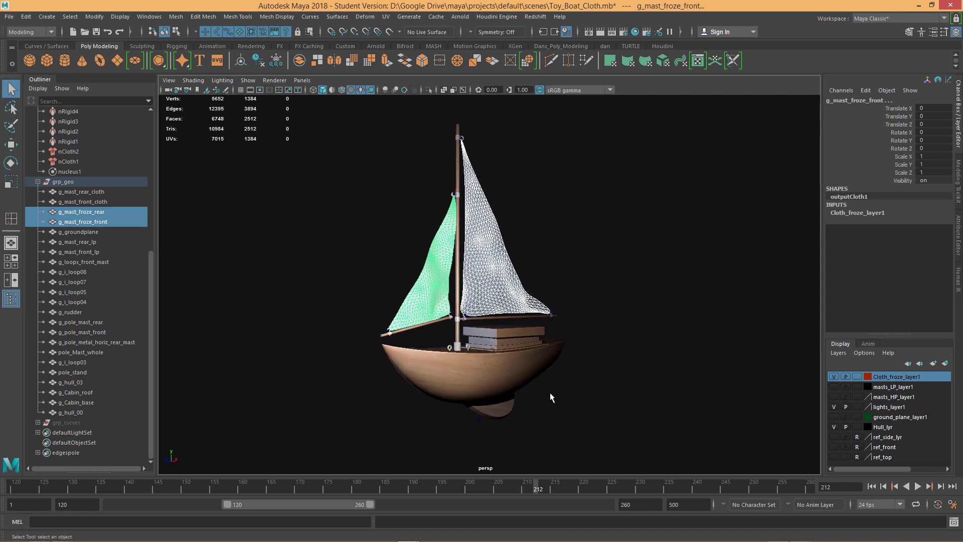
click(608, 243)
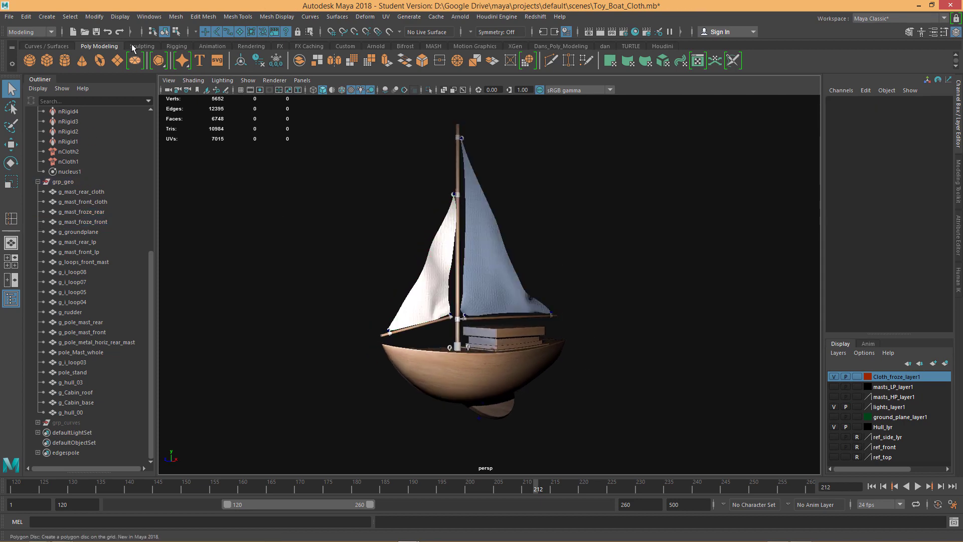
click(149, 16)
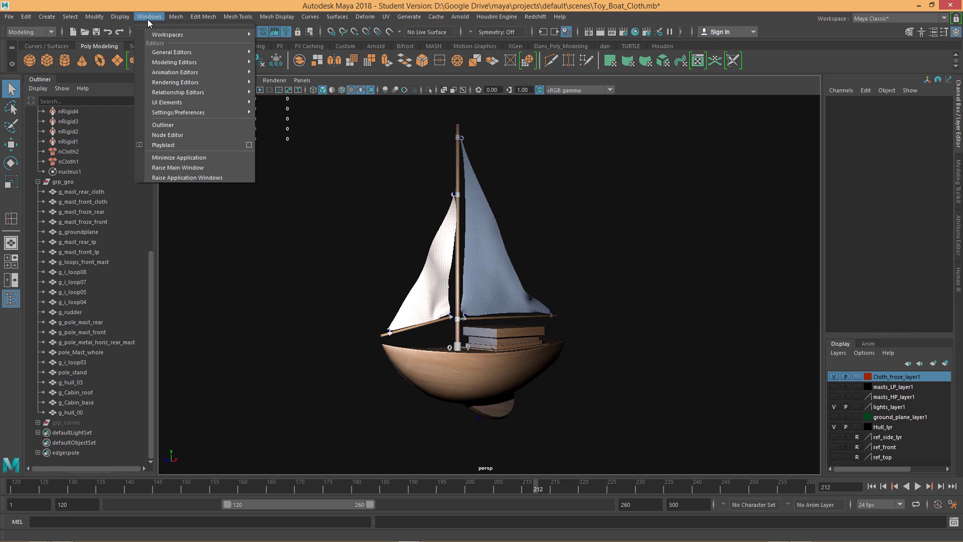
mouse_move(181, 113)
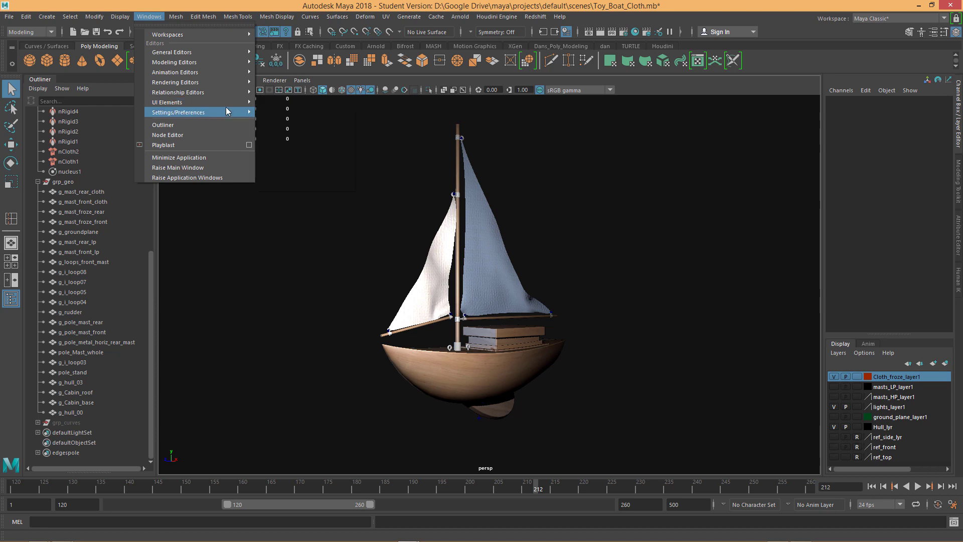
click(291, 186)
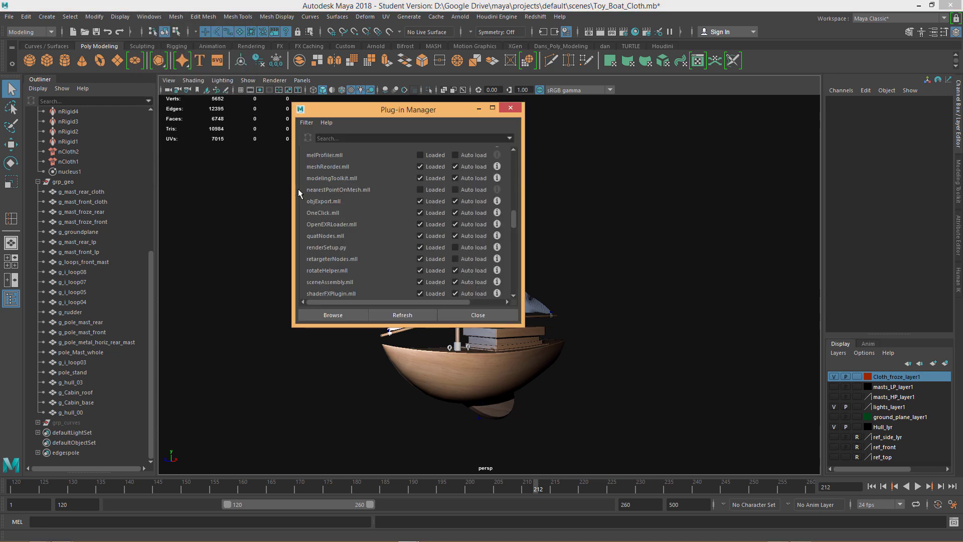
scroll(386, 278, down, 5)
scroll(391, 279, down, 2)
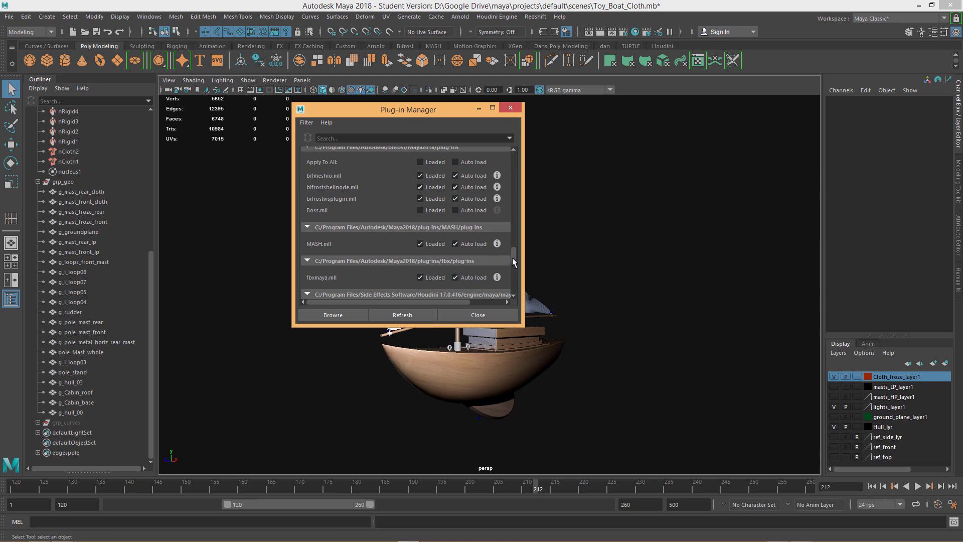
drag(512, 258, 519, 217)
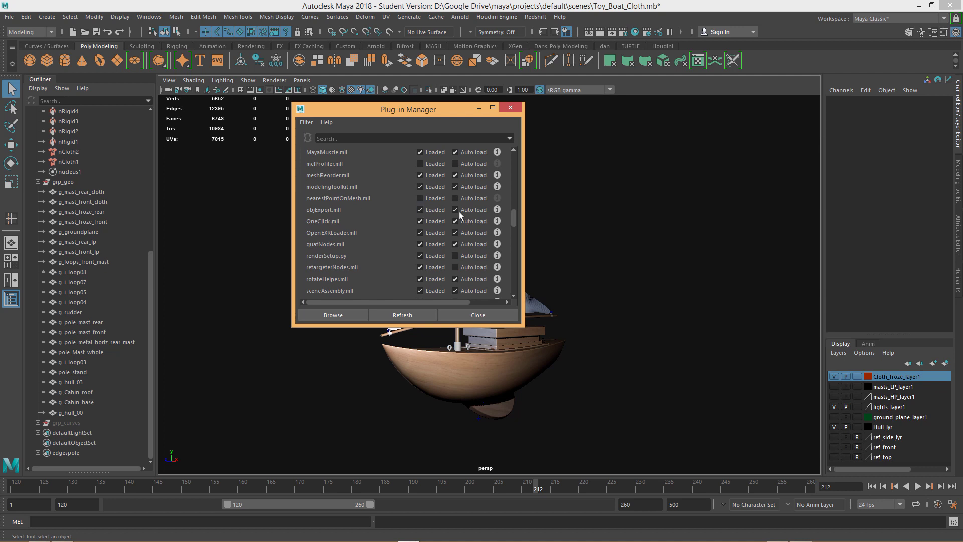
Marquee-select the whole boat and review an OBJ Export Selection to Toy_Boat.obj, then cancel.
click(478, 315)
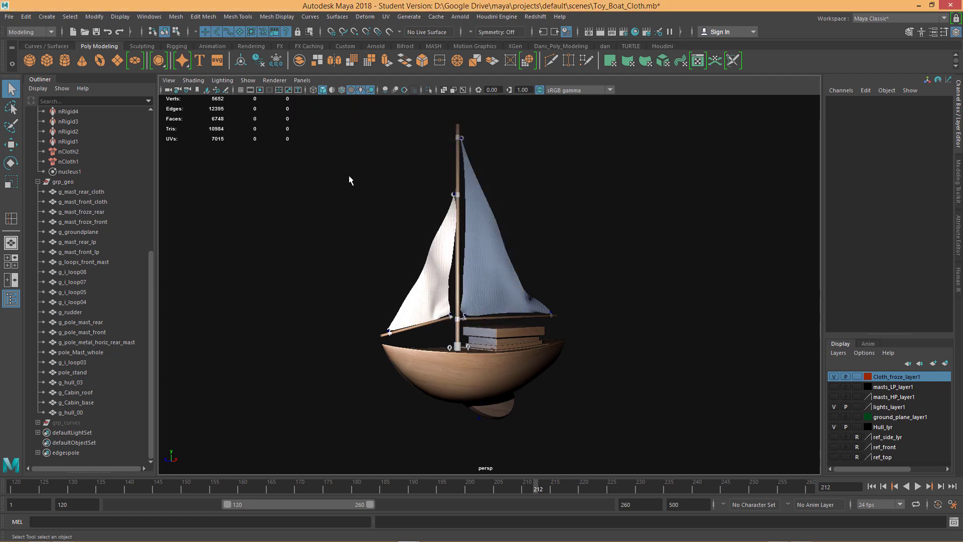
drag(358, 136, 652, 460)
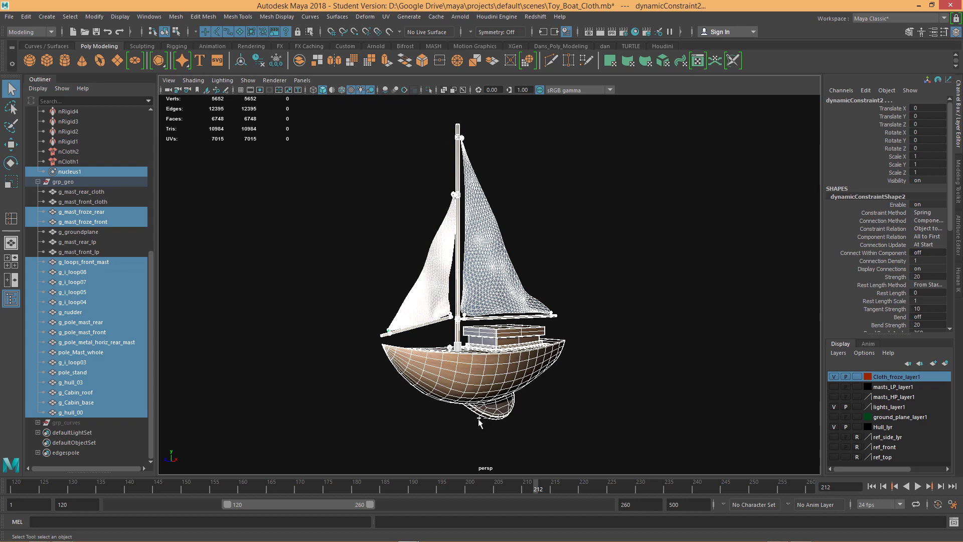
click(9, 17)
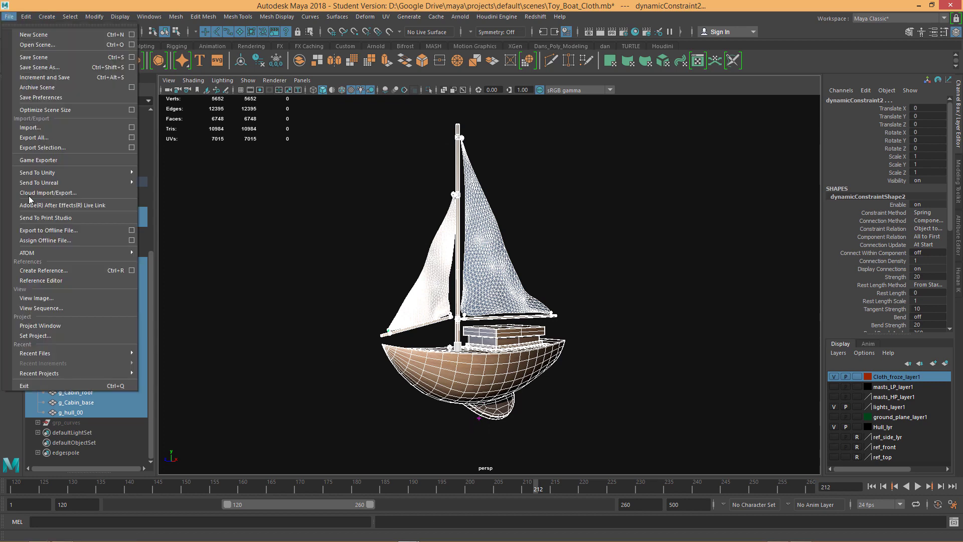
click(41, 148)
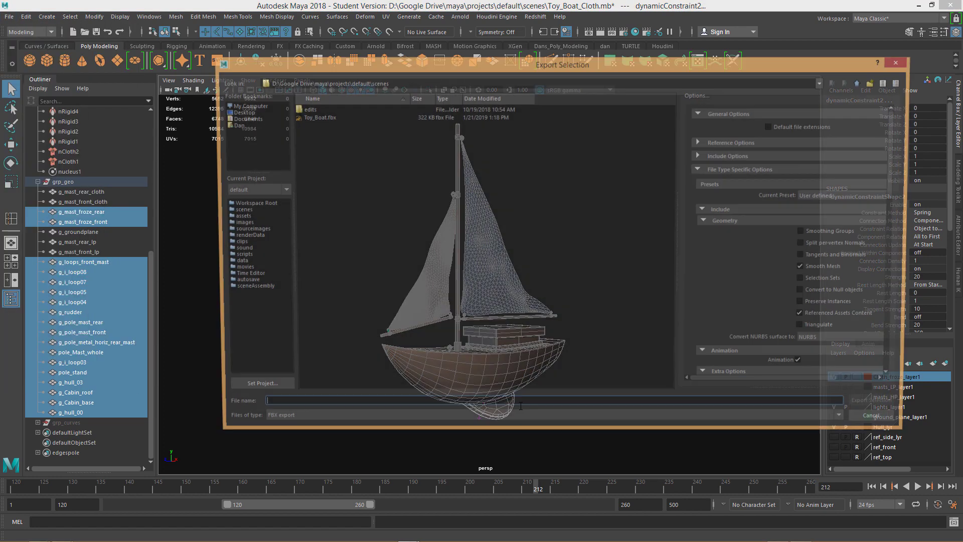
click(285, 425)
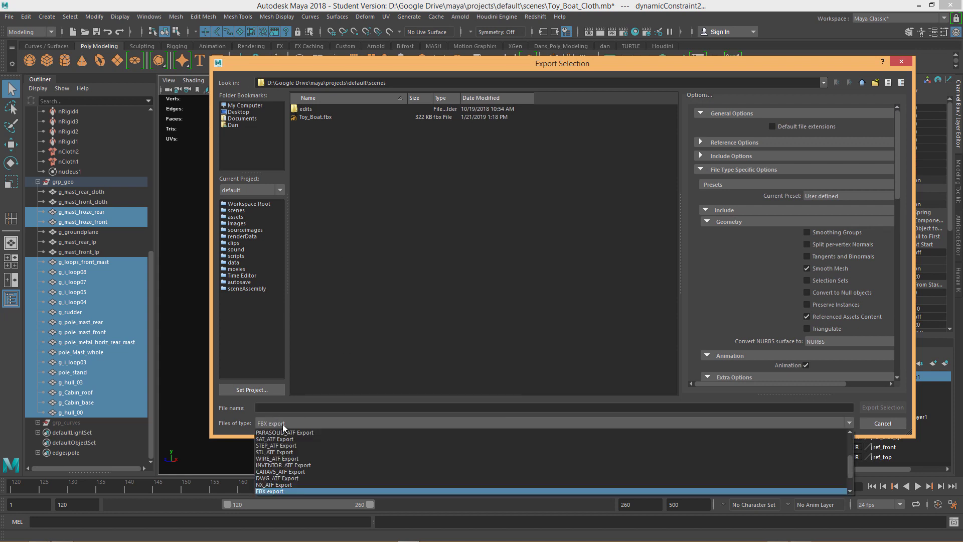
click(278, 491)
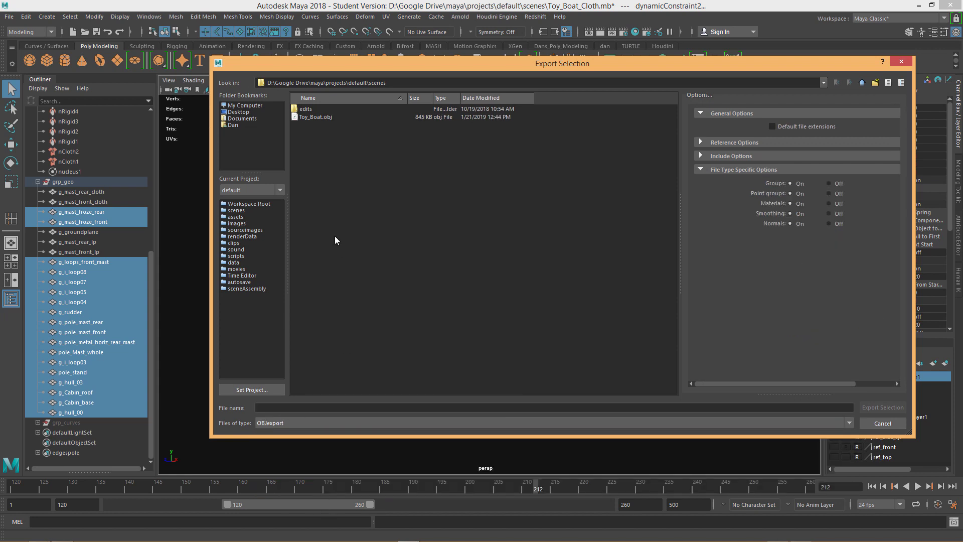
click(302, 117)
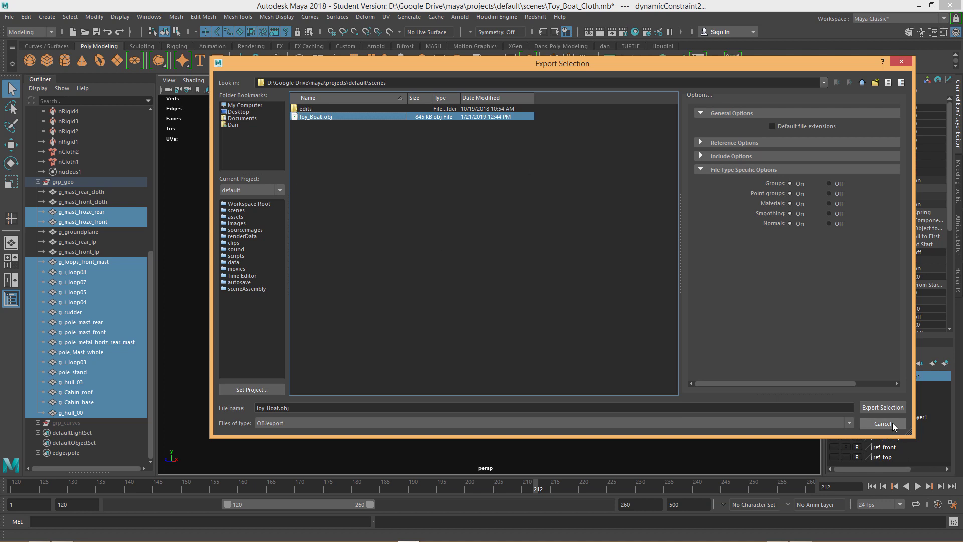
click(880, 423)
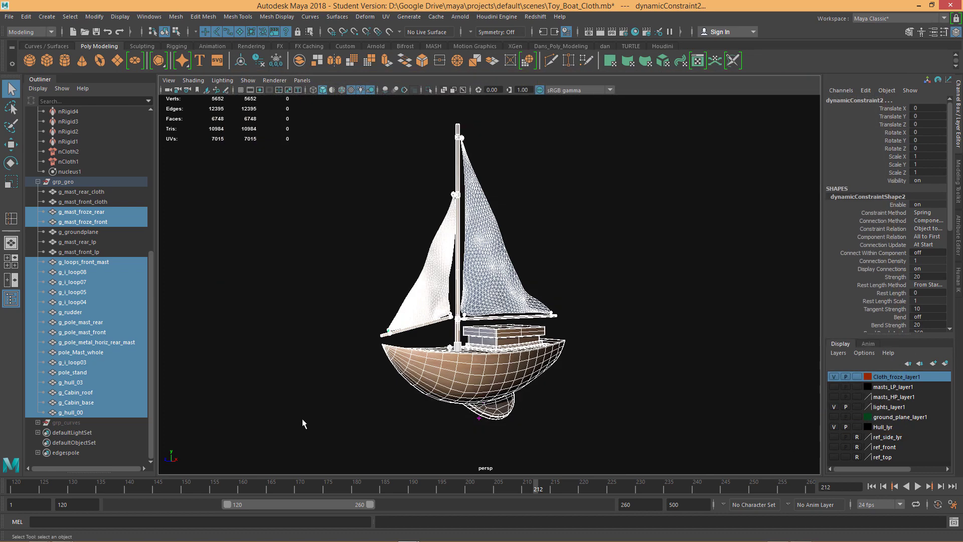
Reopen Export Selection as FBX with Animation unchecked, then close without exporting.
click(9, 16)
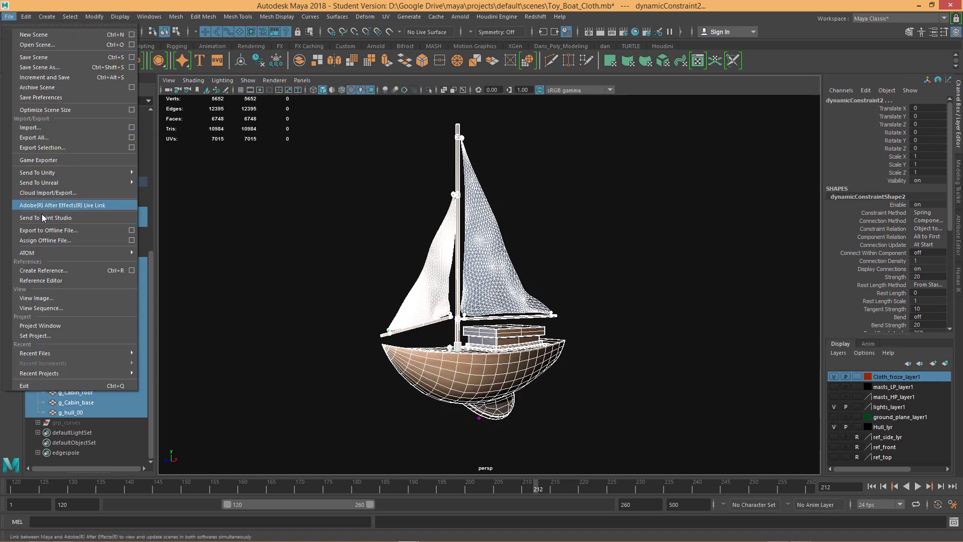
click(45, 149)
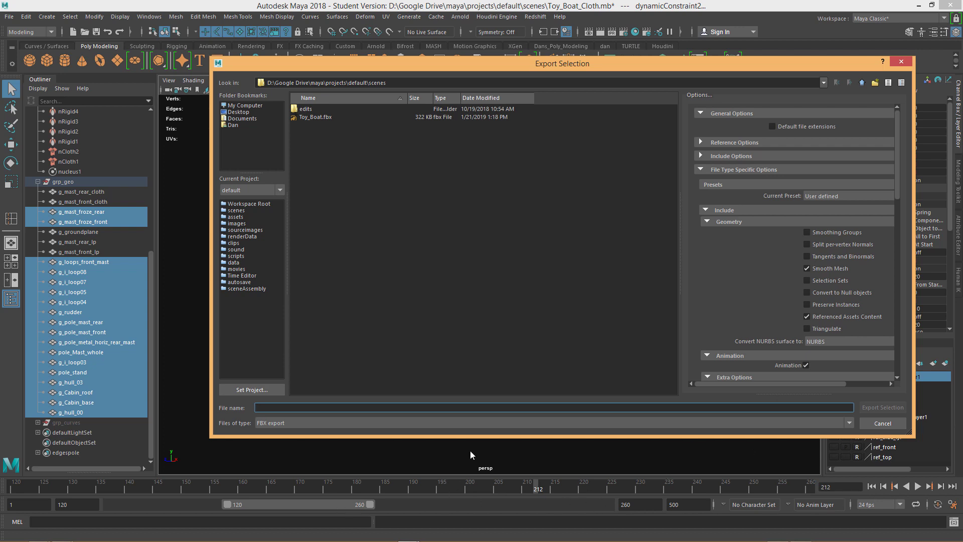
click(806, 365)
click(907, 61)
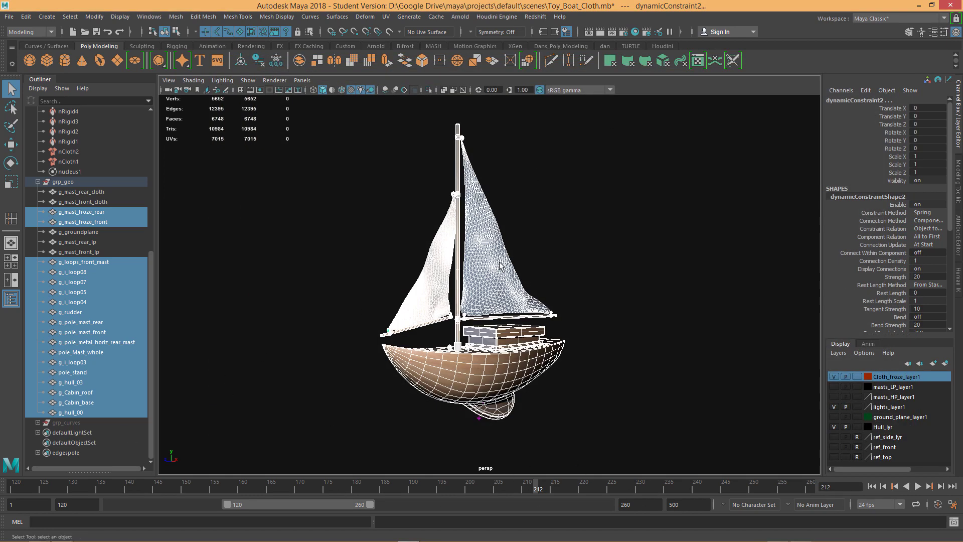
Switch to the Sketchfab Toy Boat page and orbit to look down onto the deck.
key(alt+Tab)
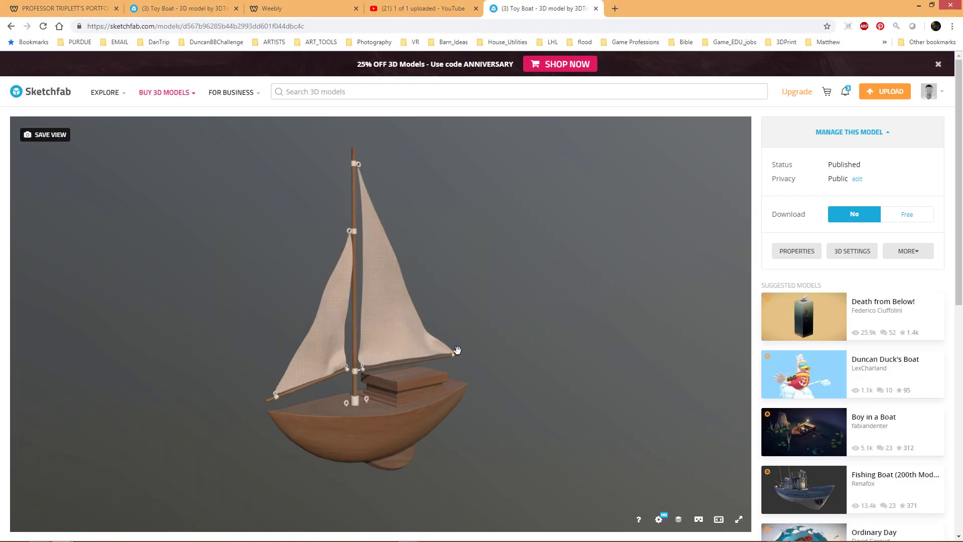
mouse_move(458, 350)
mouse_down()
mouse_move(466, 321)
mouse_move(456, 338)
mouse_move(475, 351)
mouse_move(433, 365)
mouse_move(466, 321)
mouse_move(468, 338)
mouse_move(366, 329)
mouse_move(512, 344)
mouse_move(336, 345)
mouse_move(393, 344)
mouse_move(368, 408)
mouse_move(376, 441)
mouse_move(408, 432)
mouse_up()
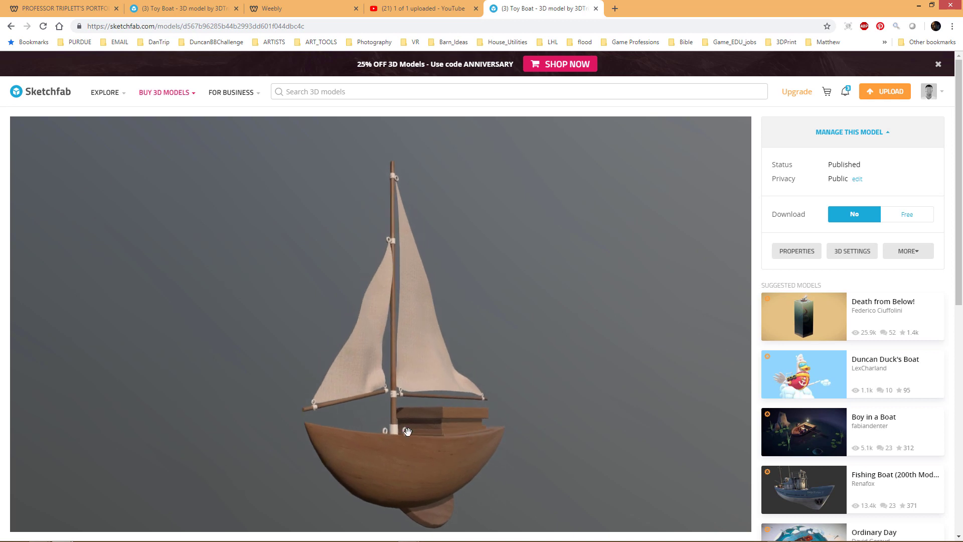
drag(542, 391, 525, 420)
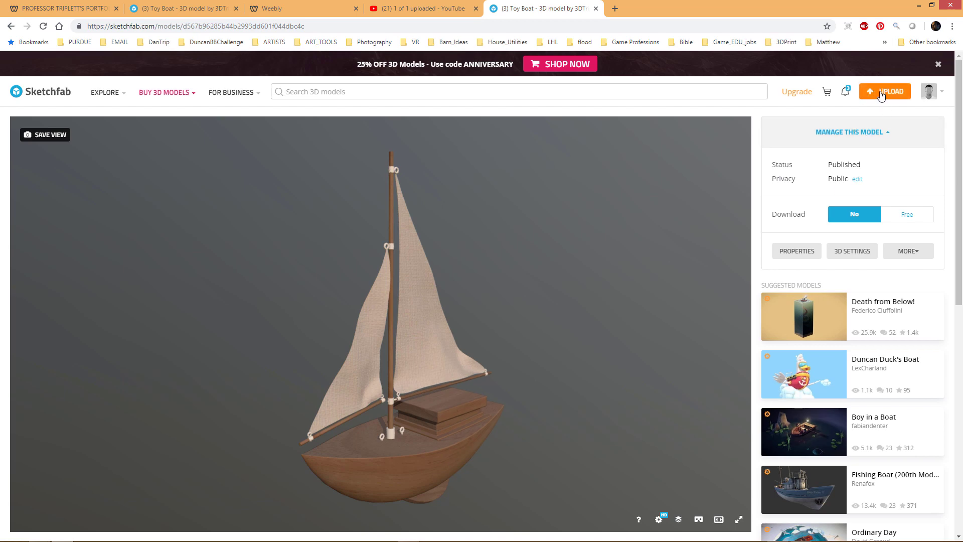
click(881, 95)
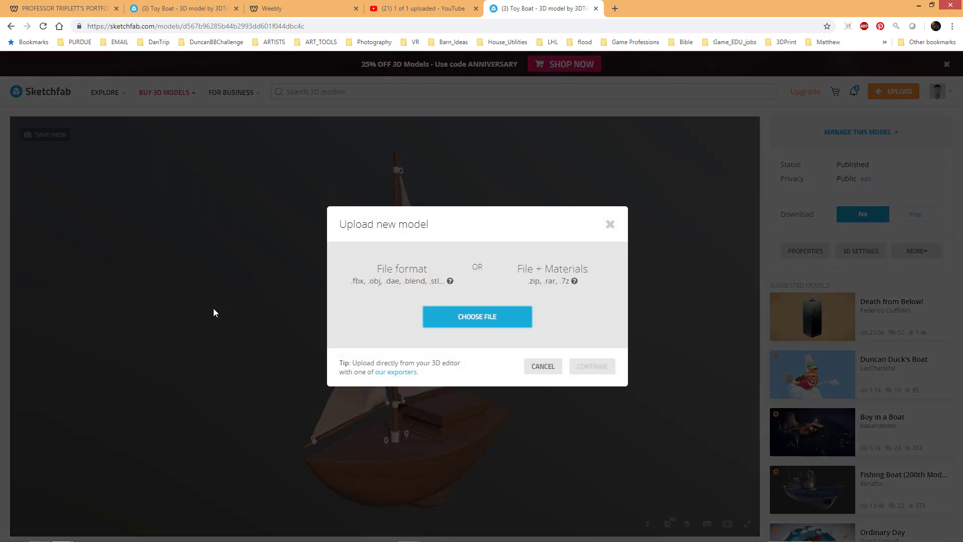
click(541, 366)
click(906, 251)
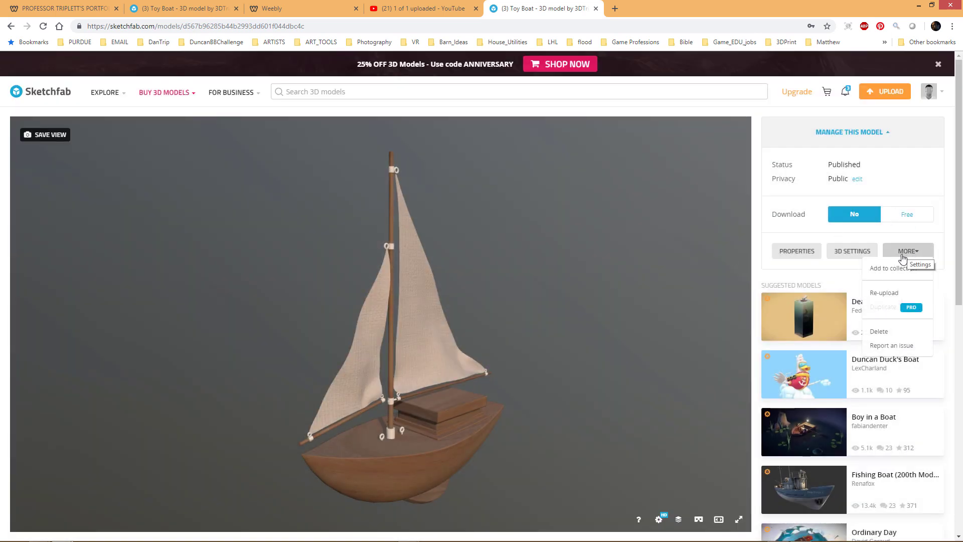
click(918, 251)
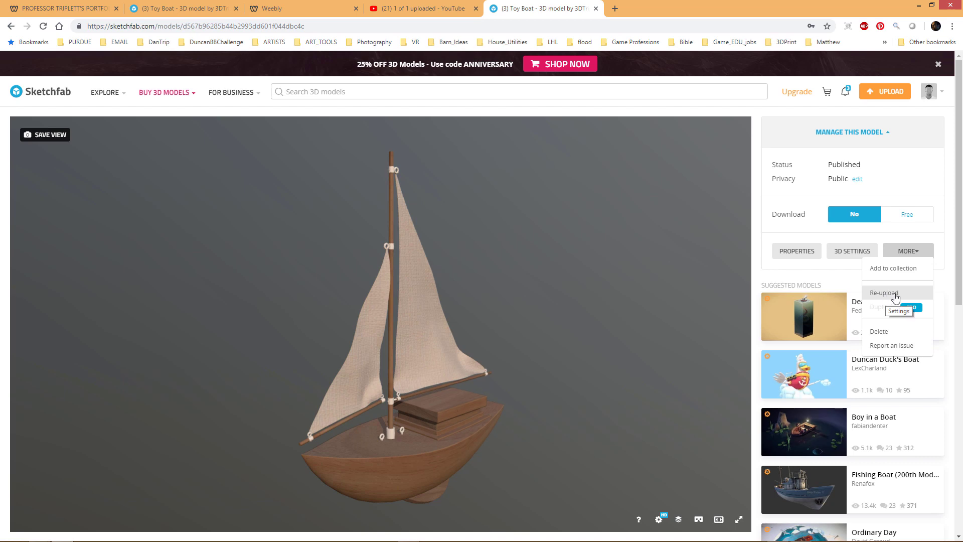
click(895, 295)
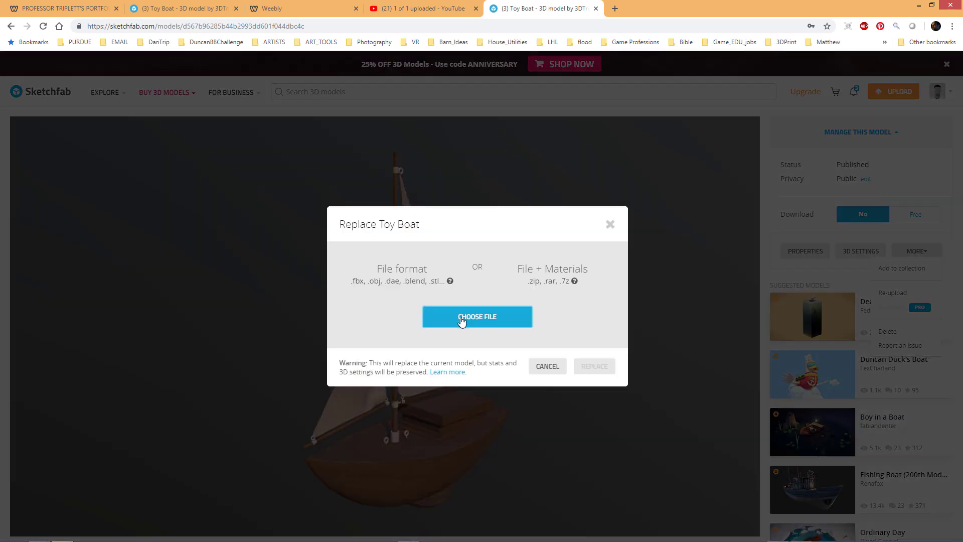
click(487, 325)
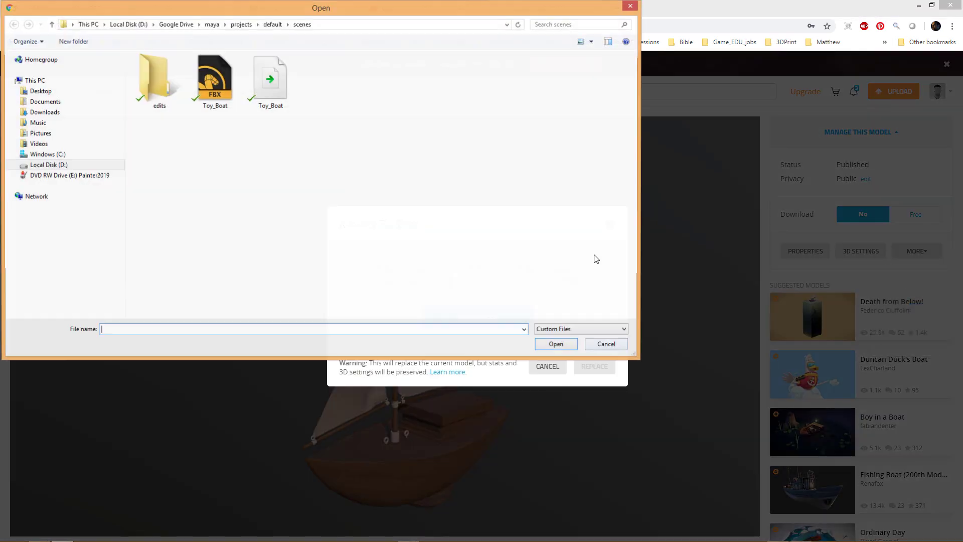
click(608, 344)
click(545, 367)
click(898, 254)
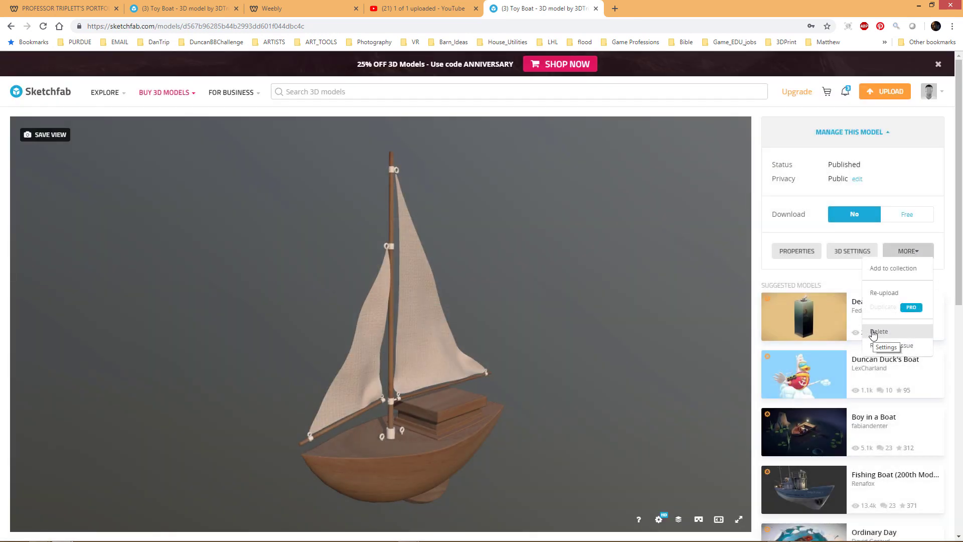
click(613, 286)
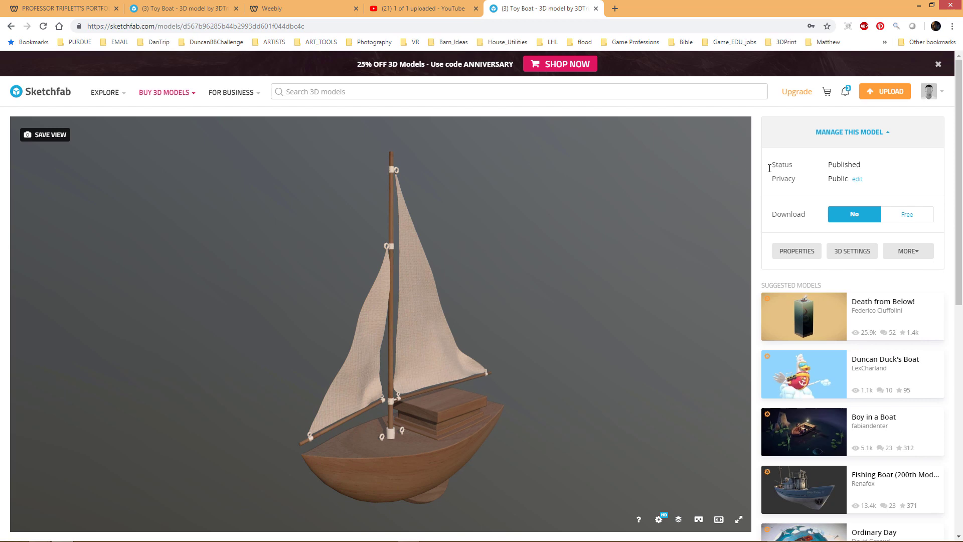
Frame the boat side-on using the thumbnail grid and save it as the starting view.
mouse_move(460, 363)
mouse_down()
mouse_move(427, 363)
mouse_move(463, 366)
mouse_up()
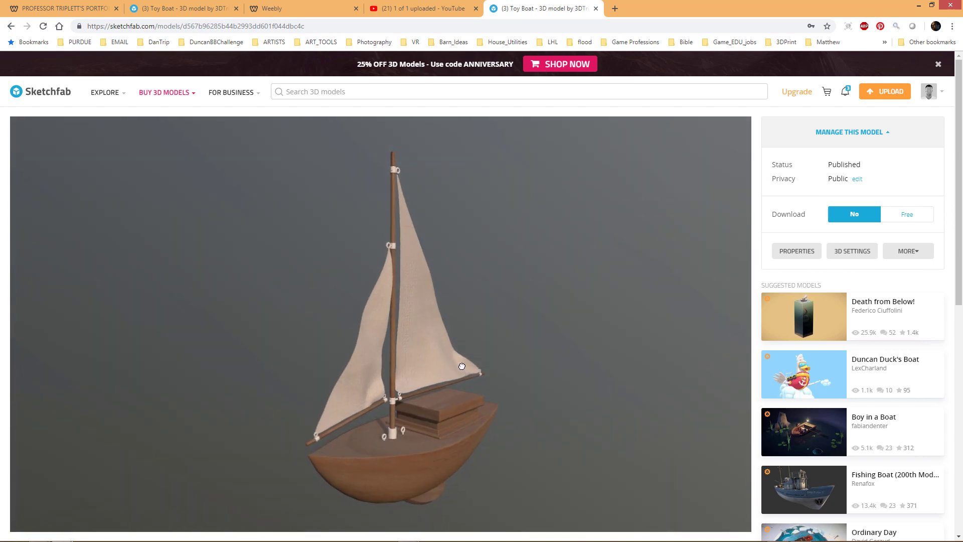
click(52, 136)
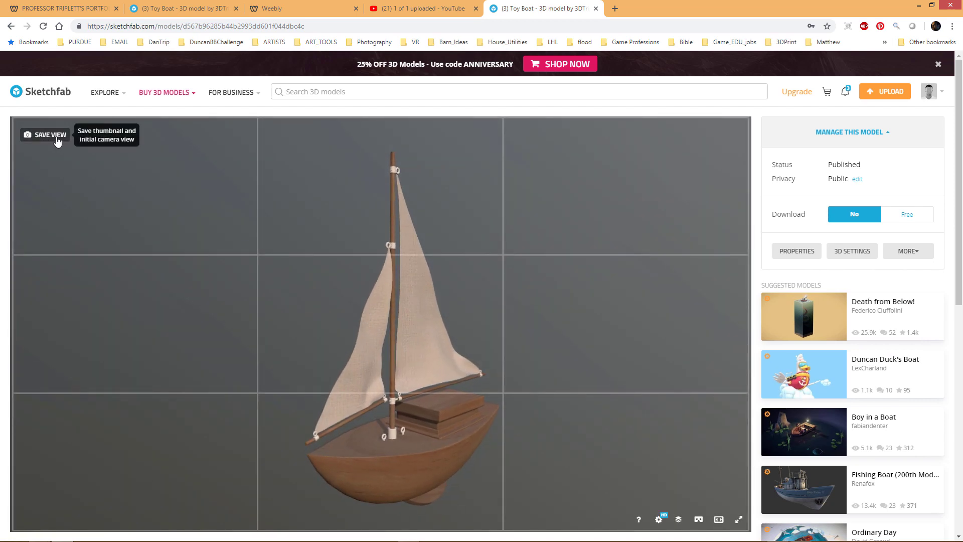
mouse_move(538, 366)
mouse_down()
mouse_move(523, 398)
mouse_move(531, 372)
mouse_move(535, 380)
mouse_move(548, 363)
mouse_up()
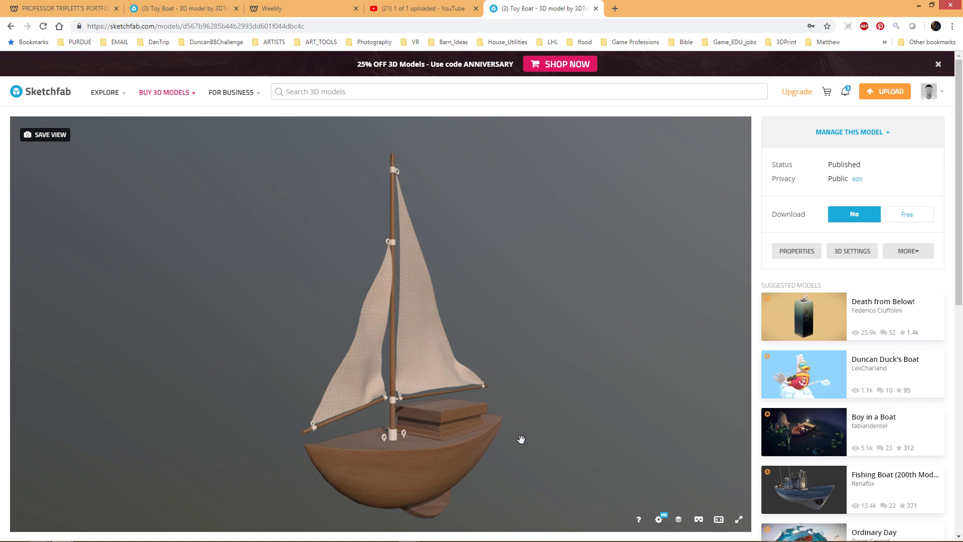
click(49, 142)
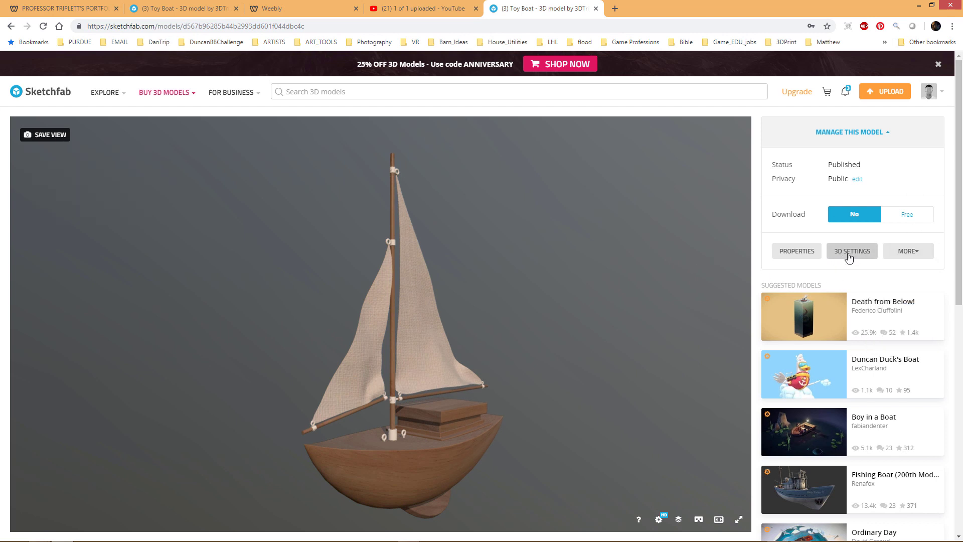
Open the Toy Boat's 3D settings and look through its Lighting and Scene tabs.
click(851, 252)
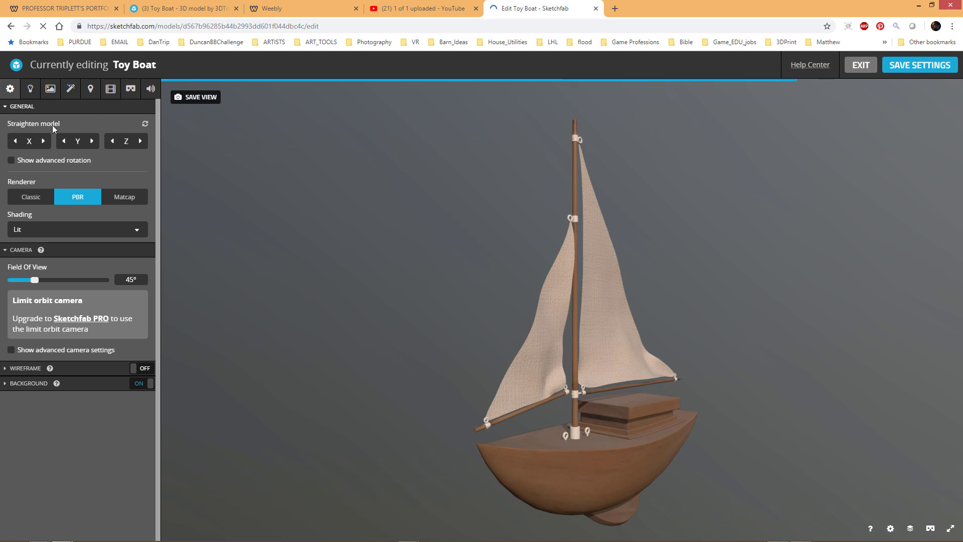
click(31, 89)
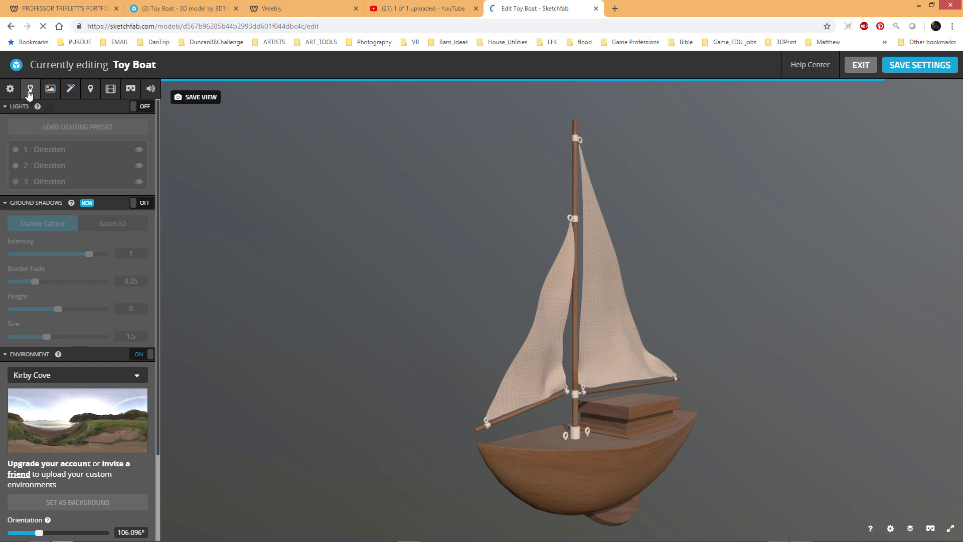
click(10, 90)
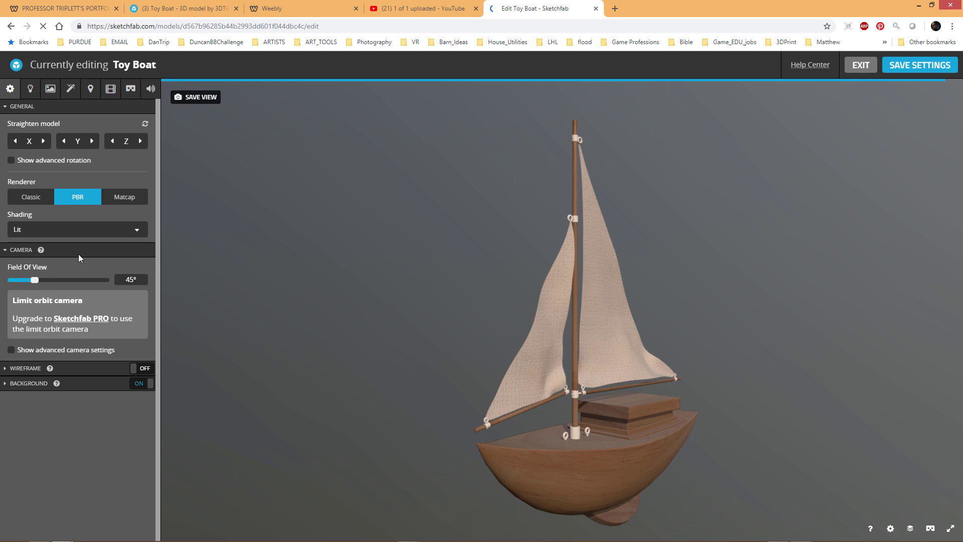
Choose Treasure Island as the lighting environment map.
click(36, 94)
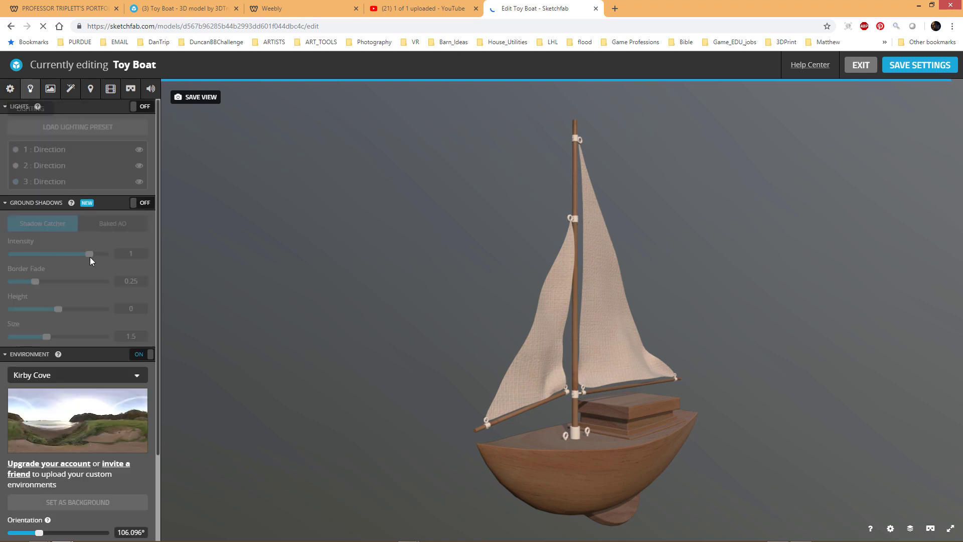
scroll(98, 260, down, 2)
scroll(97, 259, down, 1)
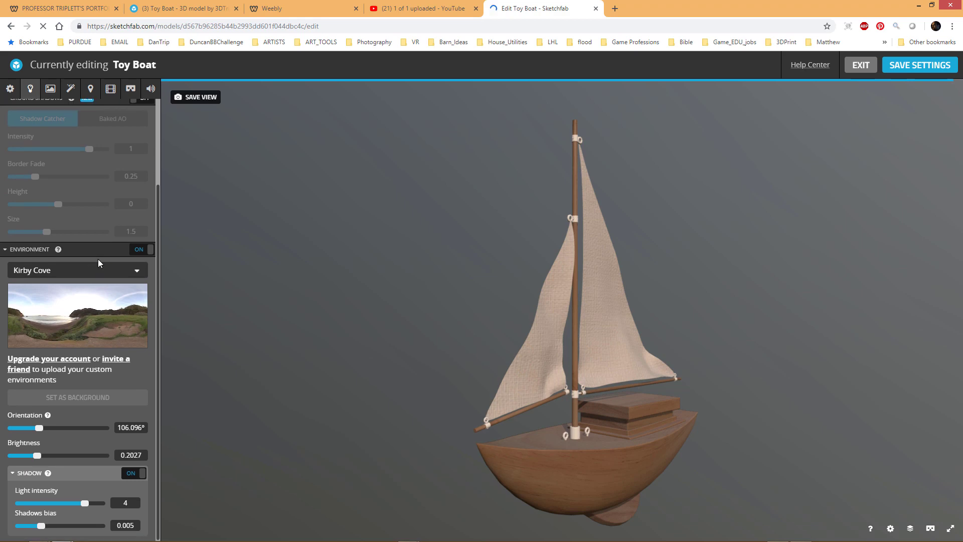
click(124, 266)
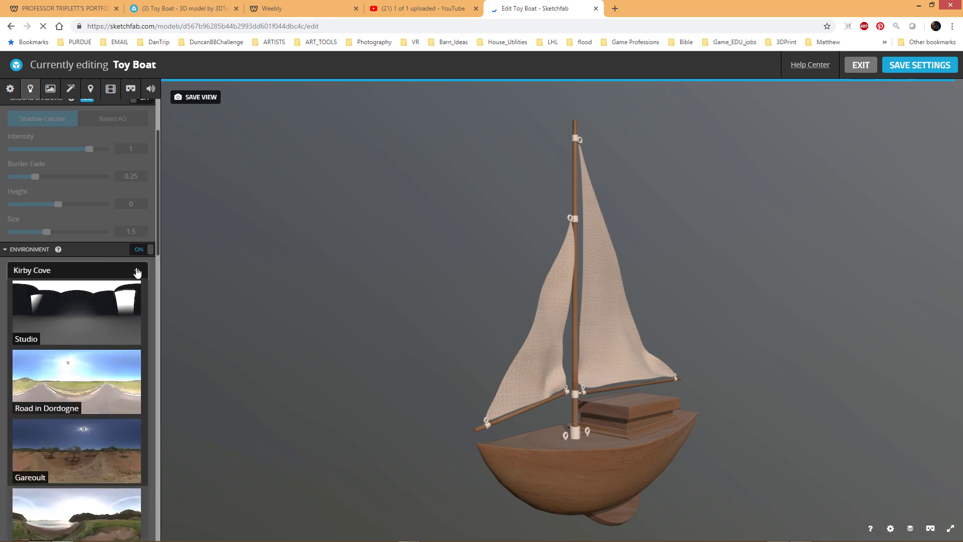
scroll(74, 362, down, 5)
scroll(74, 362, down, 15)
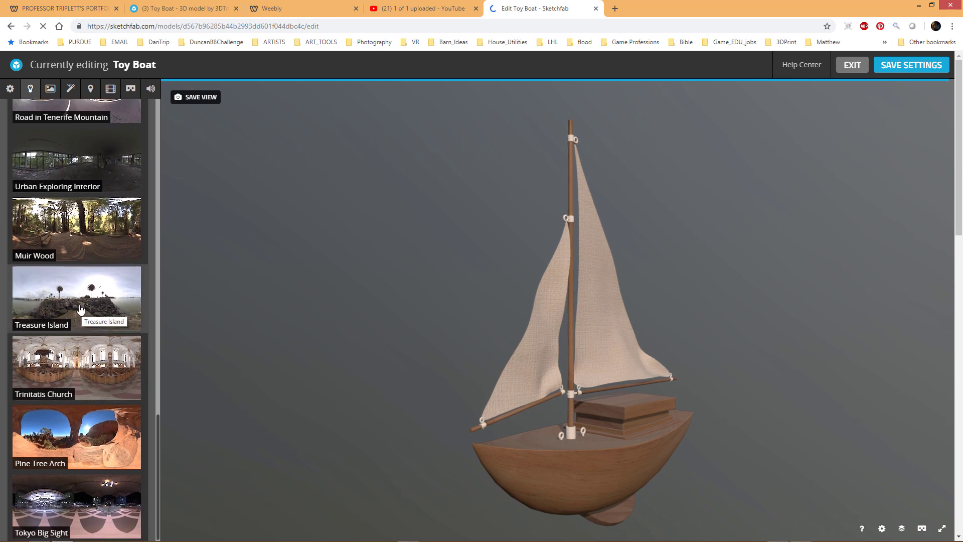
click(85, 309)
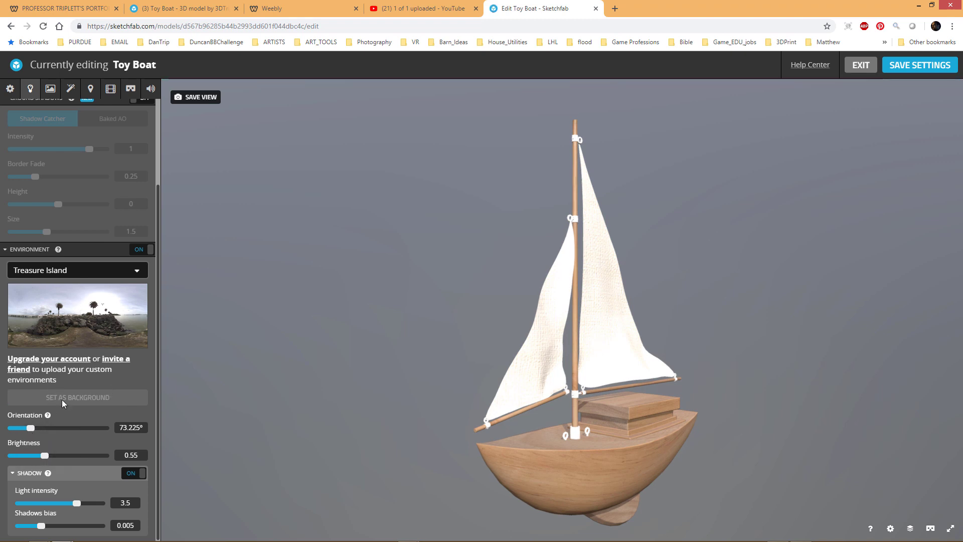
Set environment orientation to 53.202°, brightness 0.2027 and shadow light intensity 4.
mouse_move(29, 428)
mouse_down()
mouse_move(56, 428)
mouse_move(12, 429)
mouse_move(24, 429)
mouse_up()
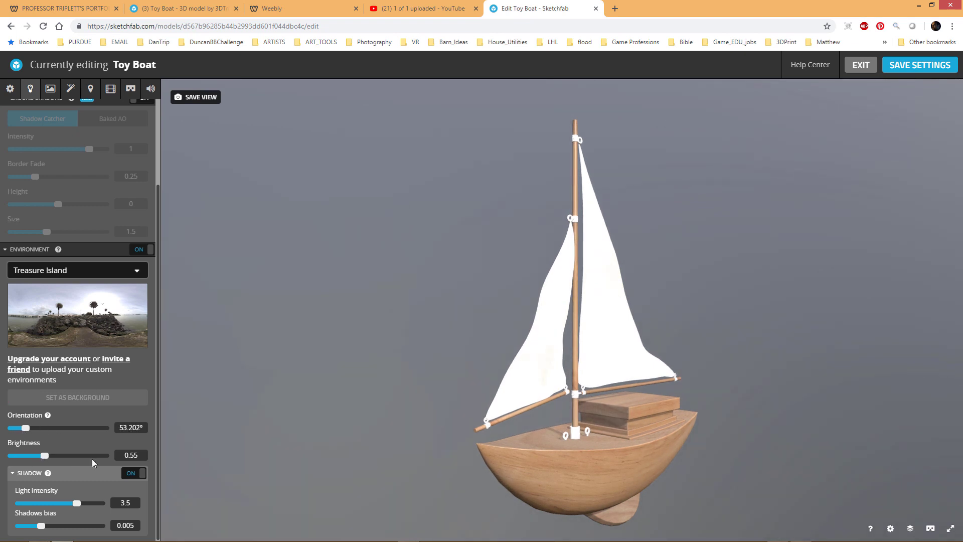
drag(43, 456, 35, 461)
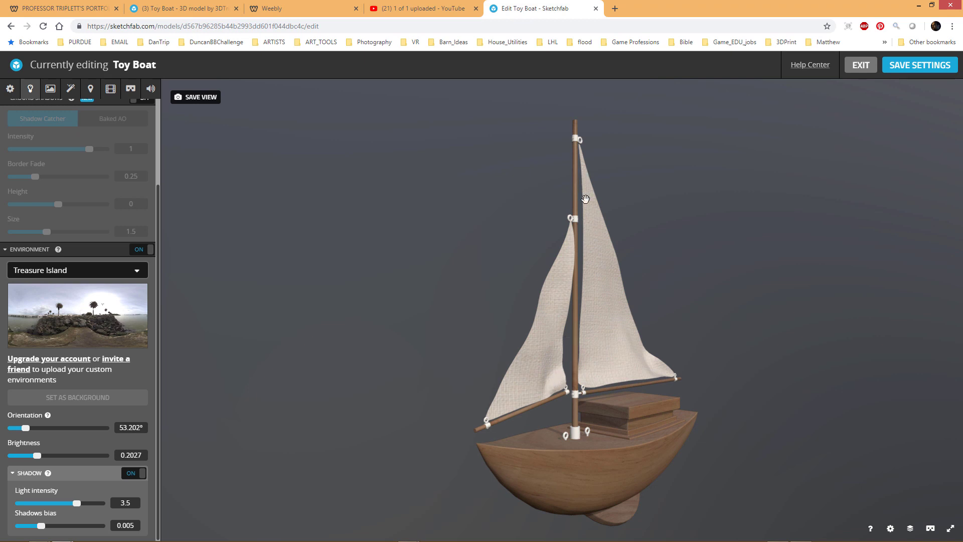
mouse_move(45, 476)
mouse_move(109, 508)
mouse_down()
mouse_move(74, 508)
mouse_move(95, 512)
mouse_up()
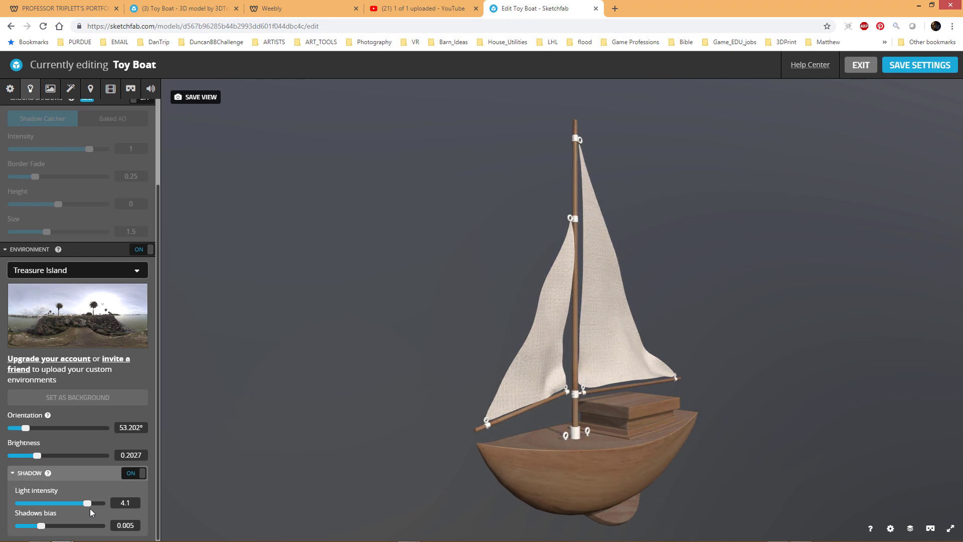
key(Left)
drag(586, 382, 321, 424)
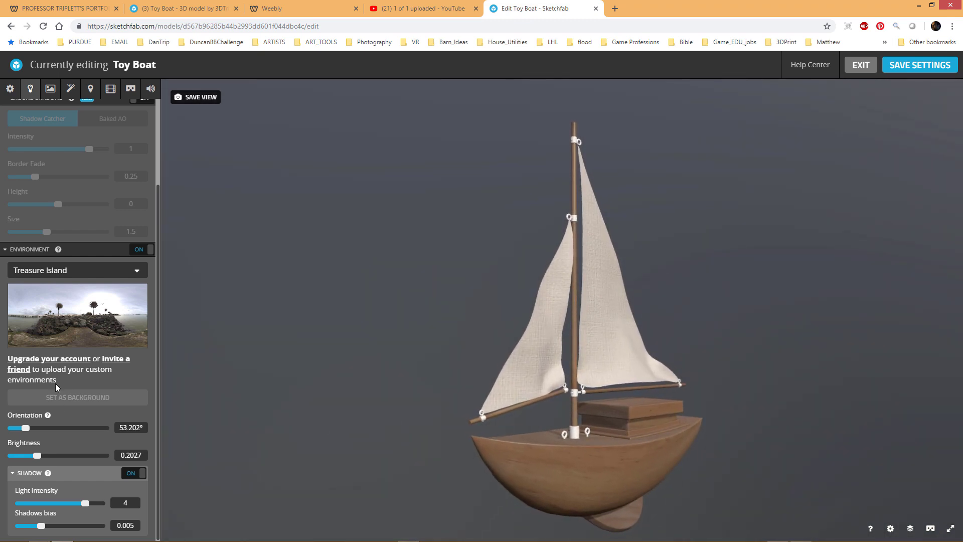
scroll(60, 378, up, 2)
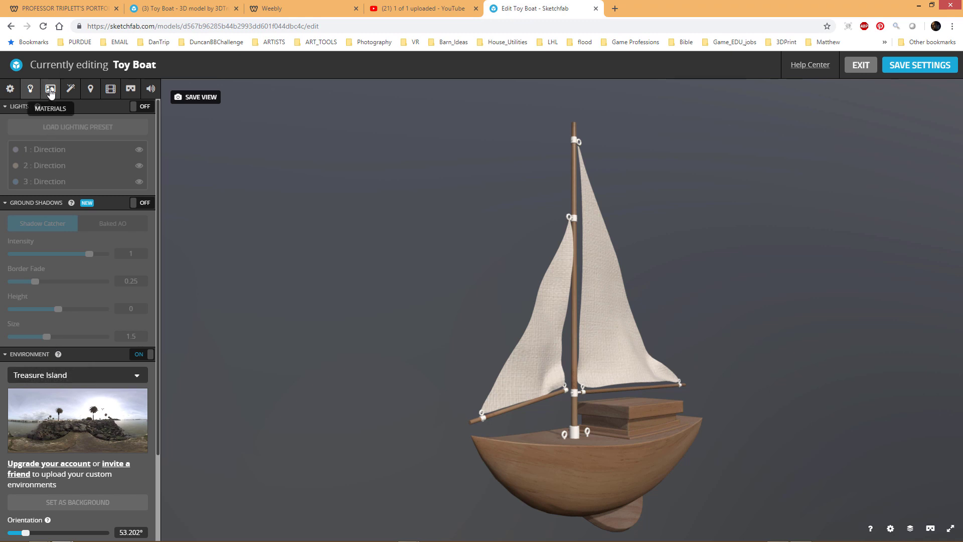
Open Materials and select the hull's blinn1SG wood material.
click(50, 91)
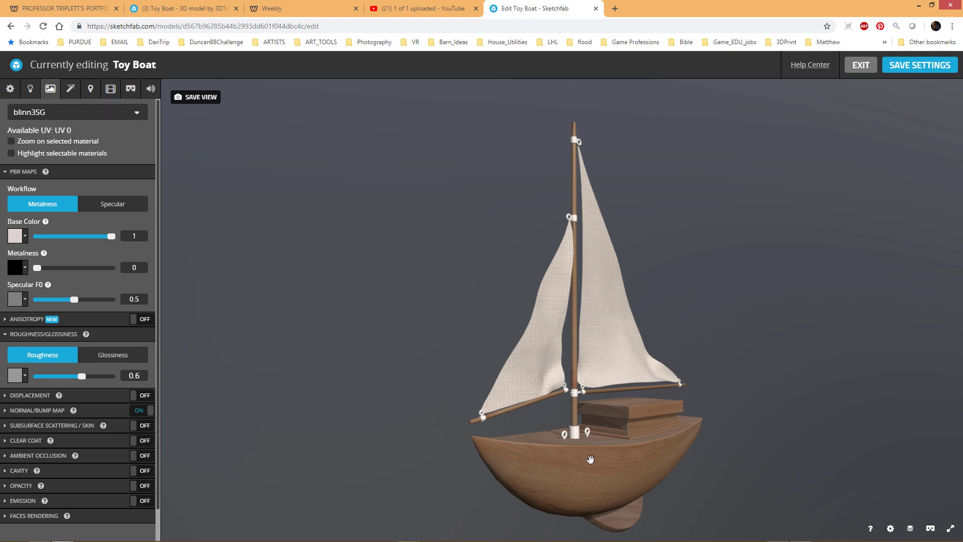
click(571, 482)
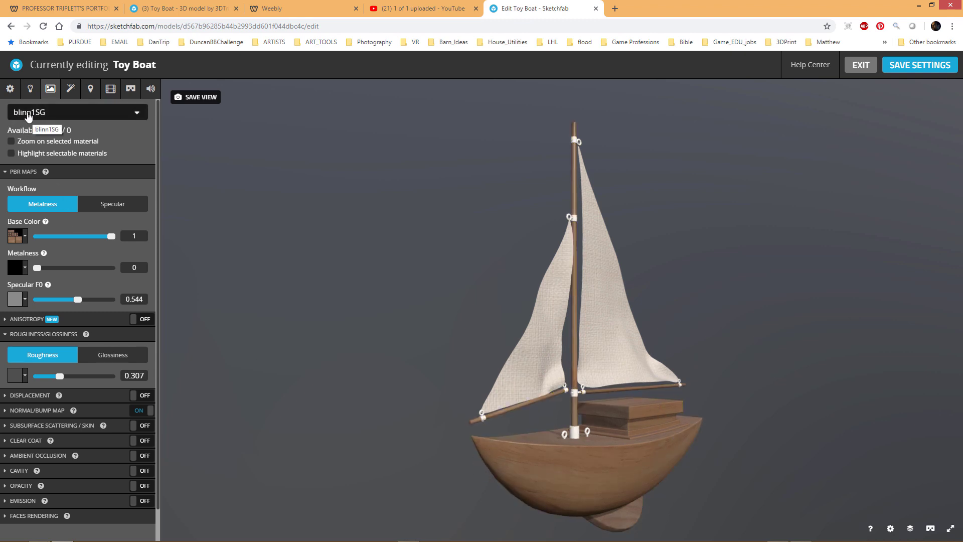
click(600, 470)
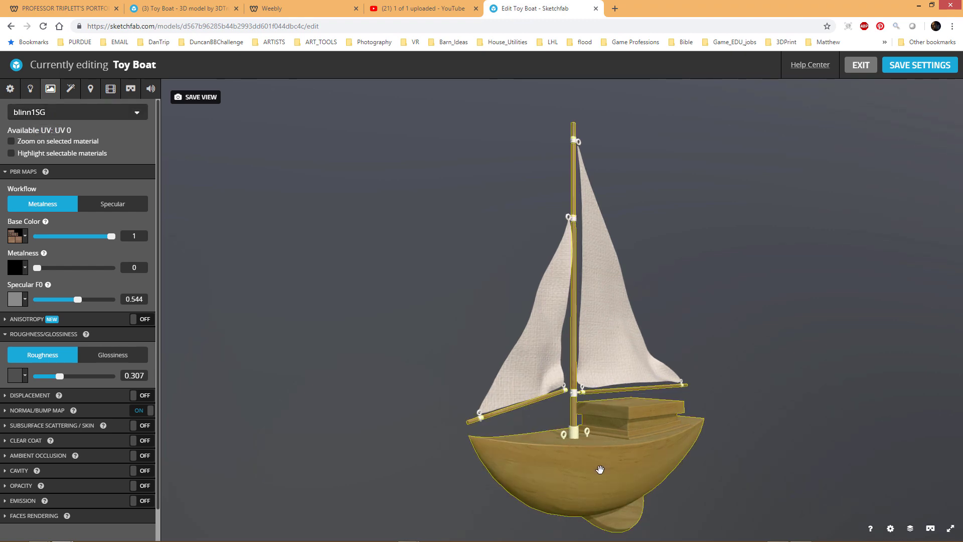
Change the blinn1SG base color to solid red #C31010.
click(25, 237)
click(109, 265)
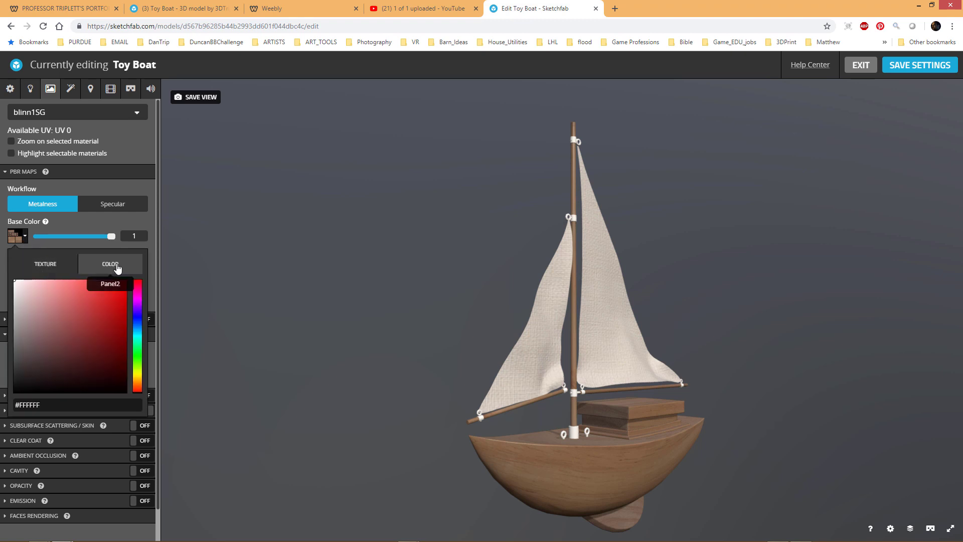
click(118, 306)
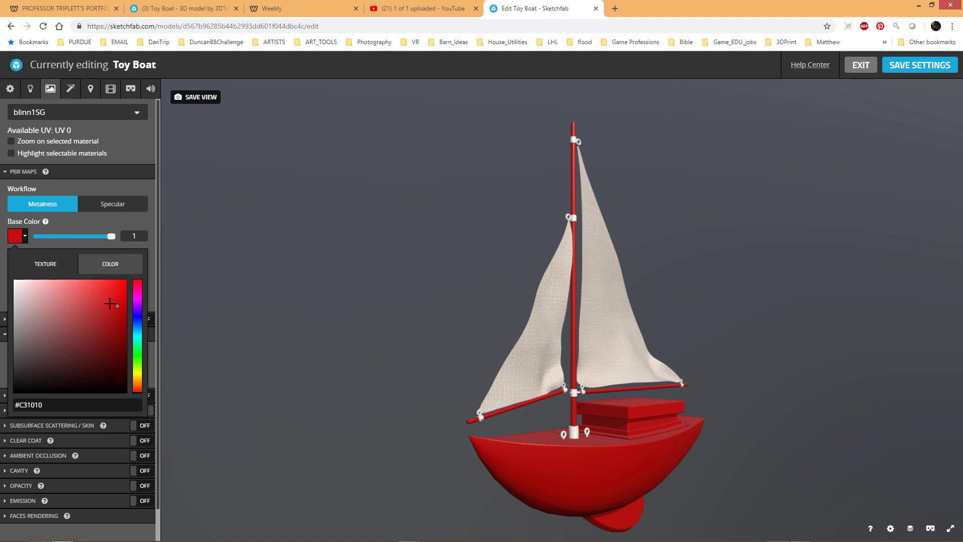
click(40, 259)
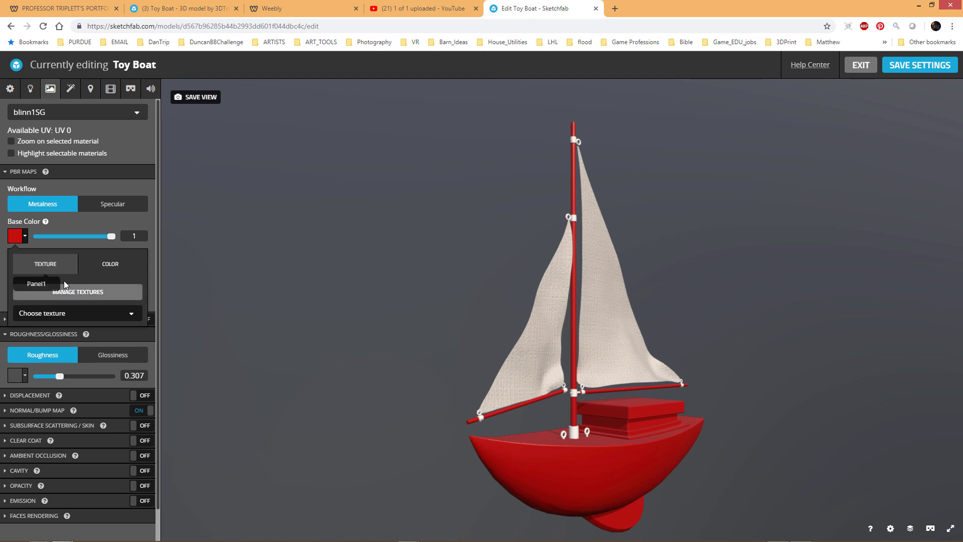
Open Manage Textures, start and cancel a texture import, then close the library.
click(79, 292)
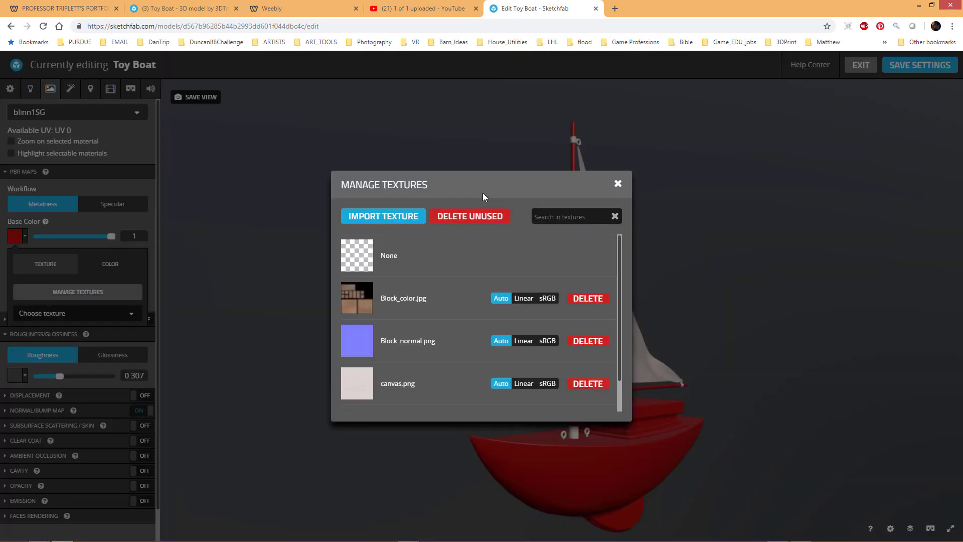
click(375, 217)
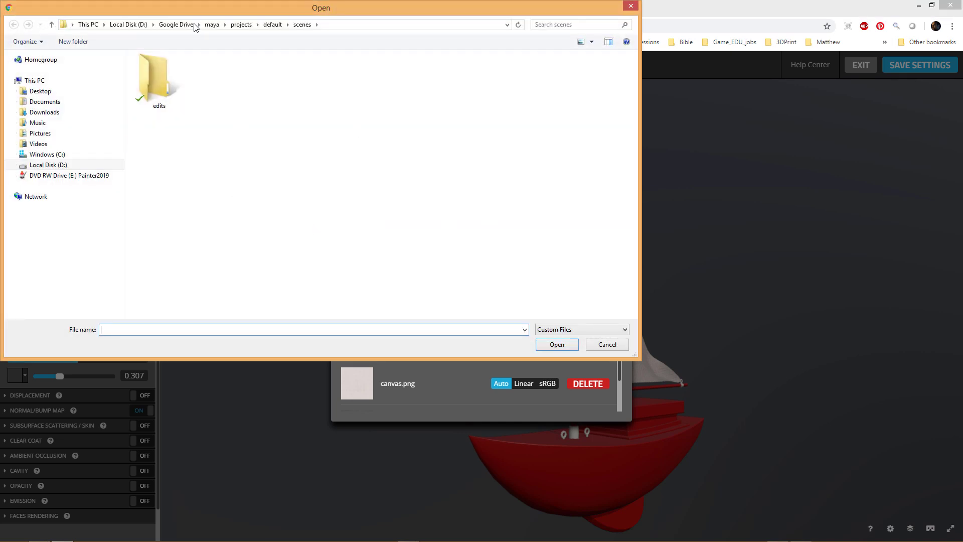
click(607, 346)
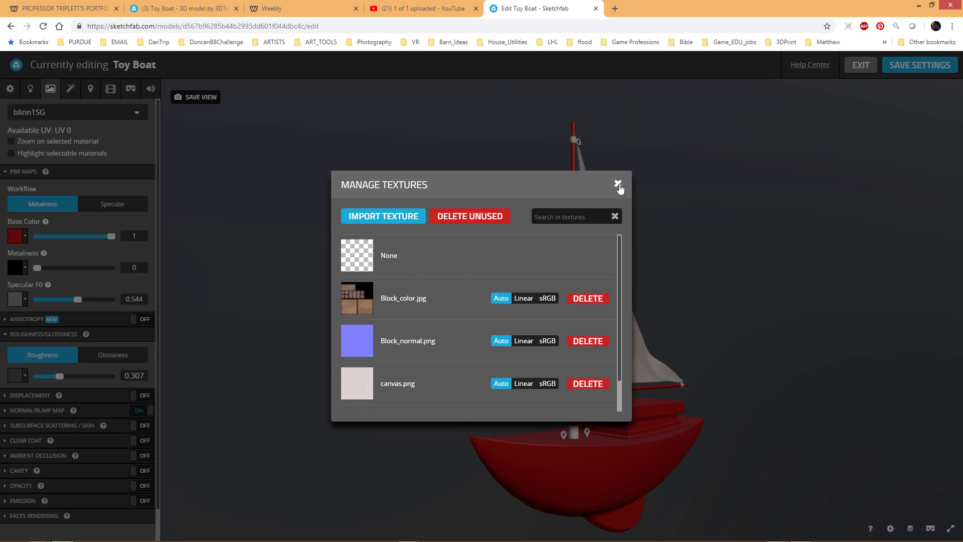
click(618, 184)
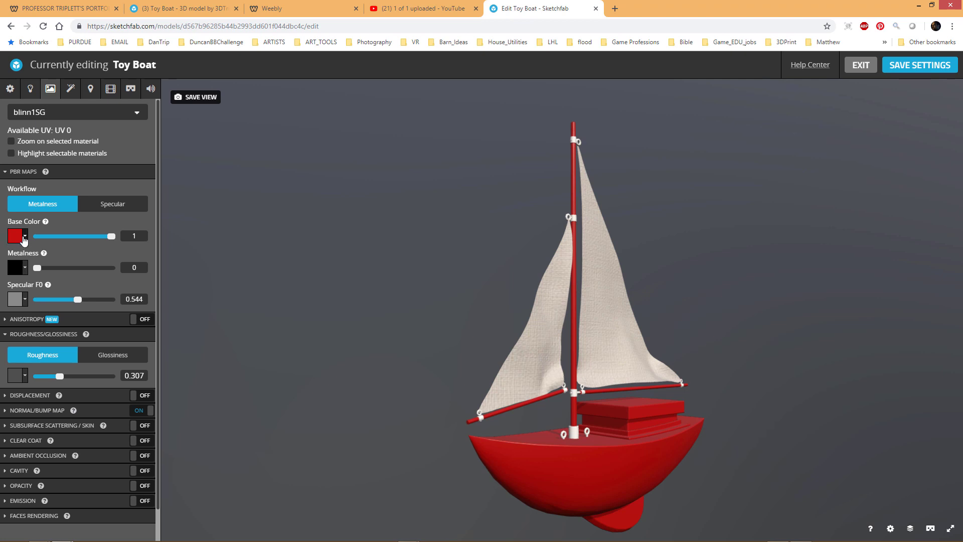
Apply Block_color.jpg as the blinn1SG base color texture again.
click(15, 236)
click(52, 314)
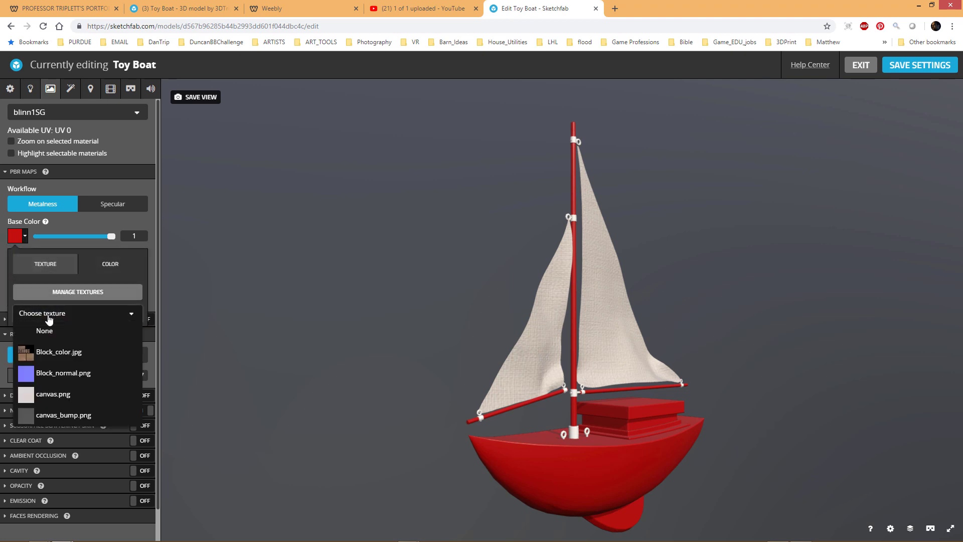
click(73, 361)
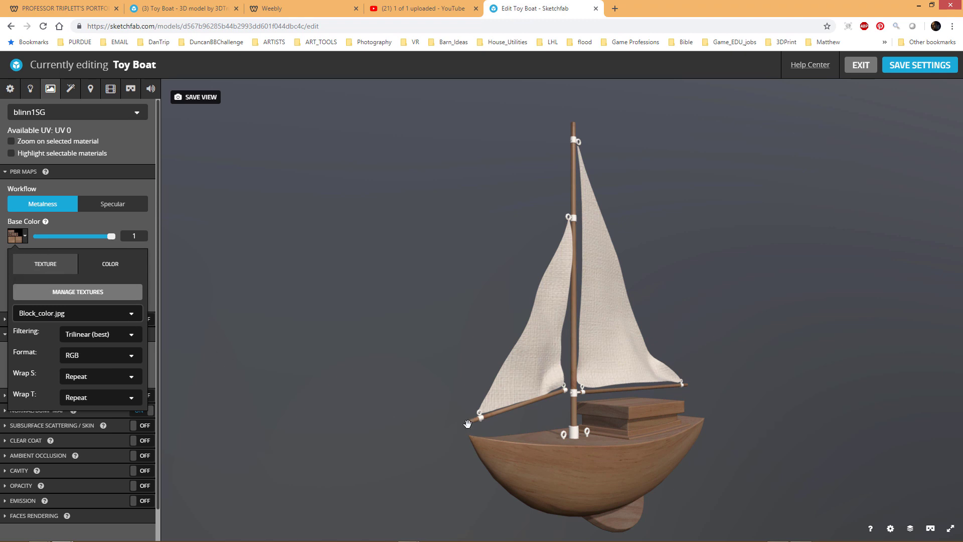
drag(468, 424, 470, 427)
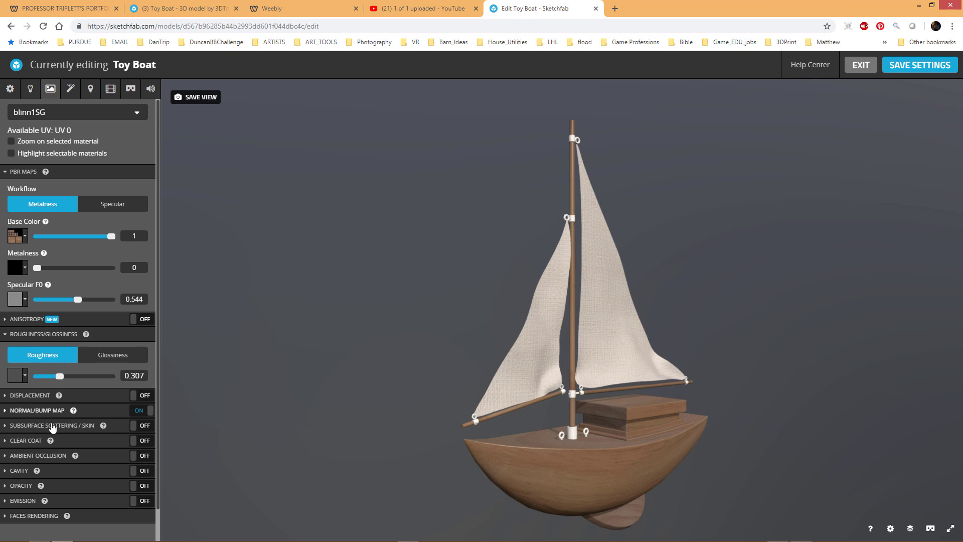
Select the blinn3SG sail material and check its canvas.png base color texture.
click(542, 341)
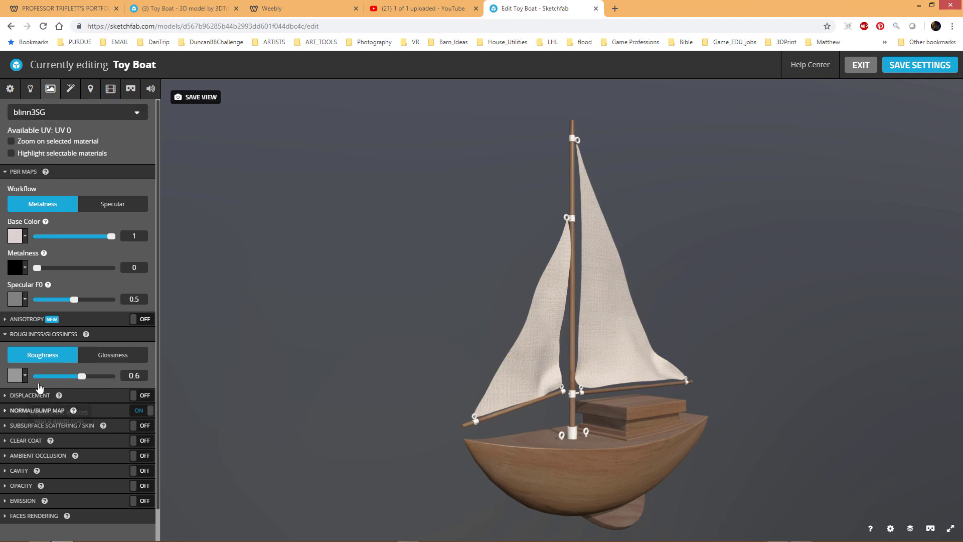
click(24, 236)
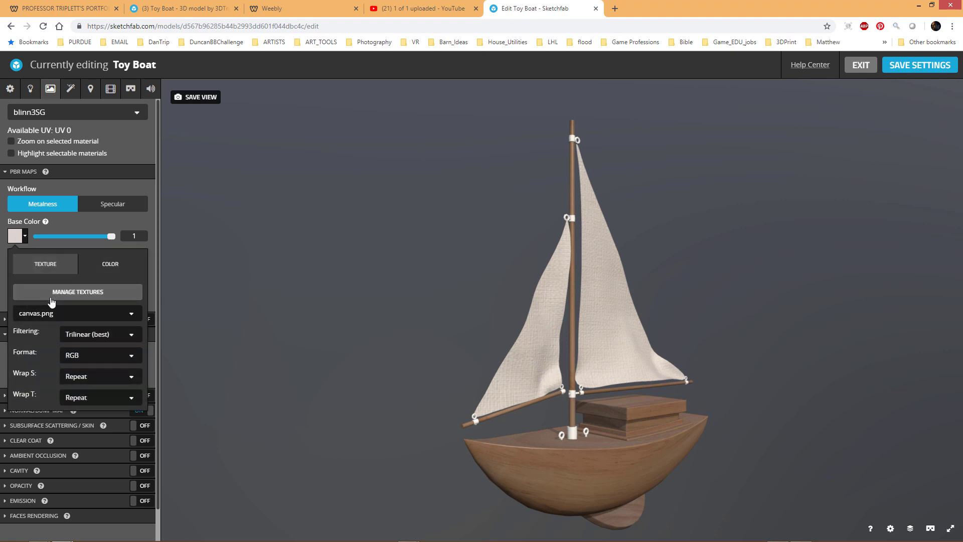
click(50, 315)
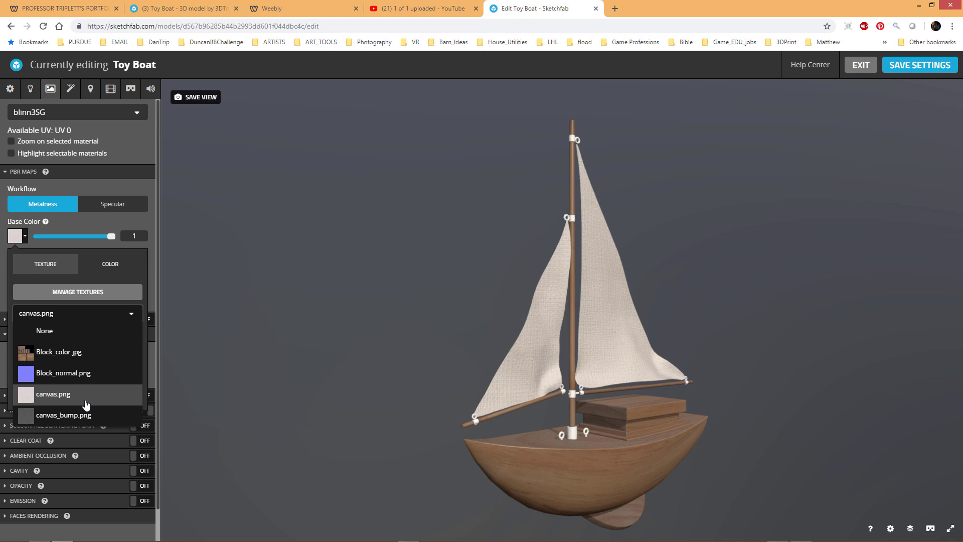
scroll(586, 351, up, 5)
scroll(576, 358, down, 10)
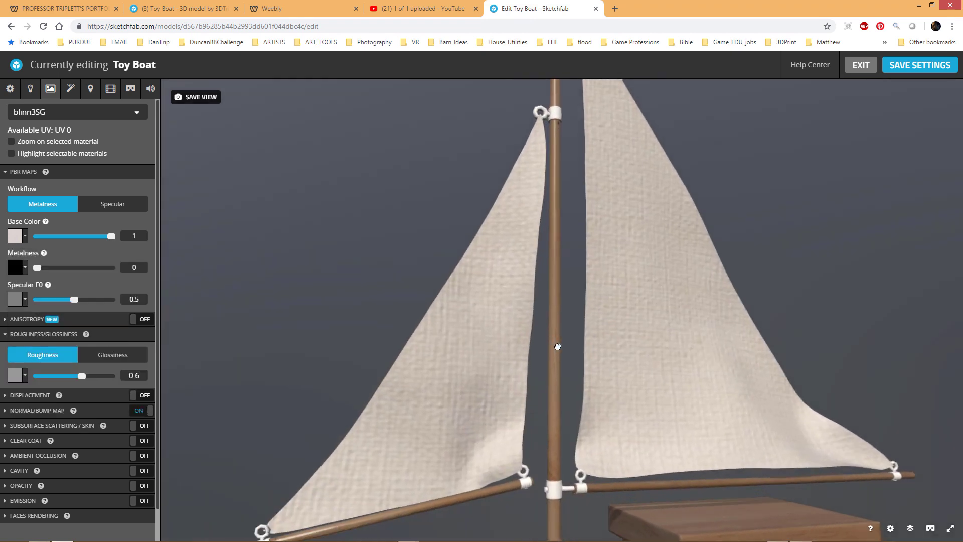
drag(567, 380, 401, 396)
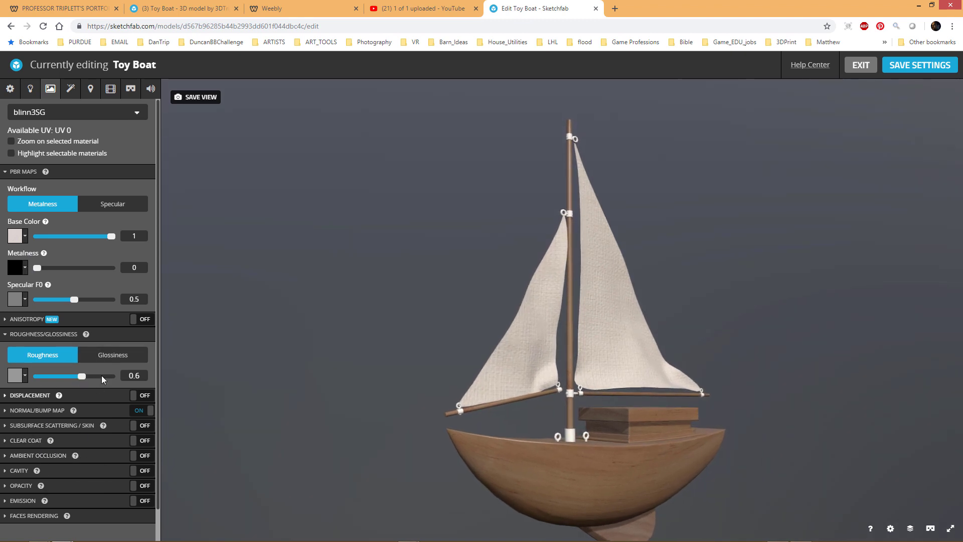
Test roughness and metalness on the sails, finishing at metalness 0 and roughness 0.715.
drag(83, 375, 46, 377)
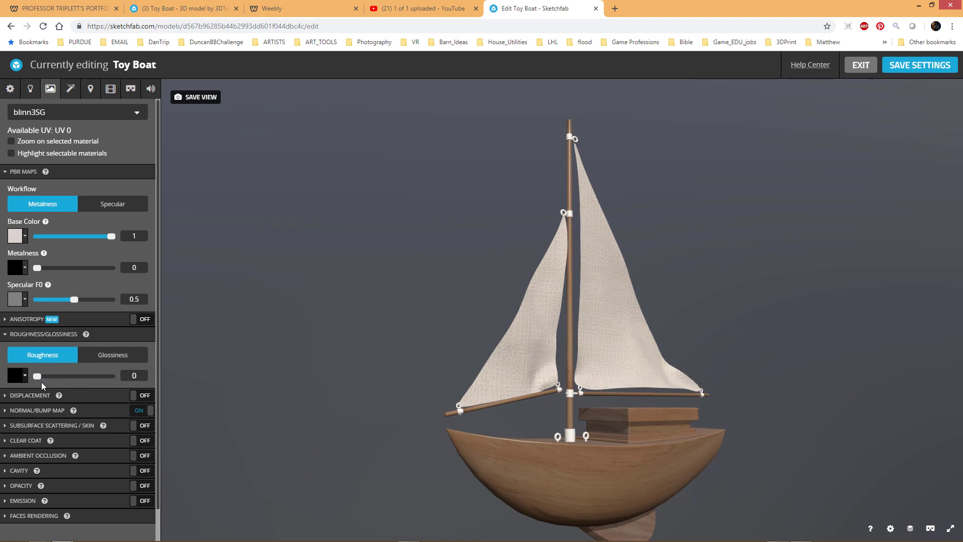
click(34, 380)
drag(37, 268, 130, 272)
drag(432, 300, 451, 307)
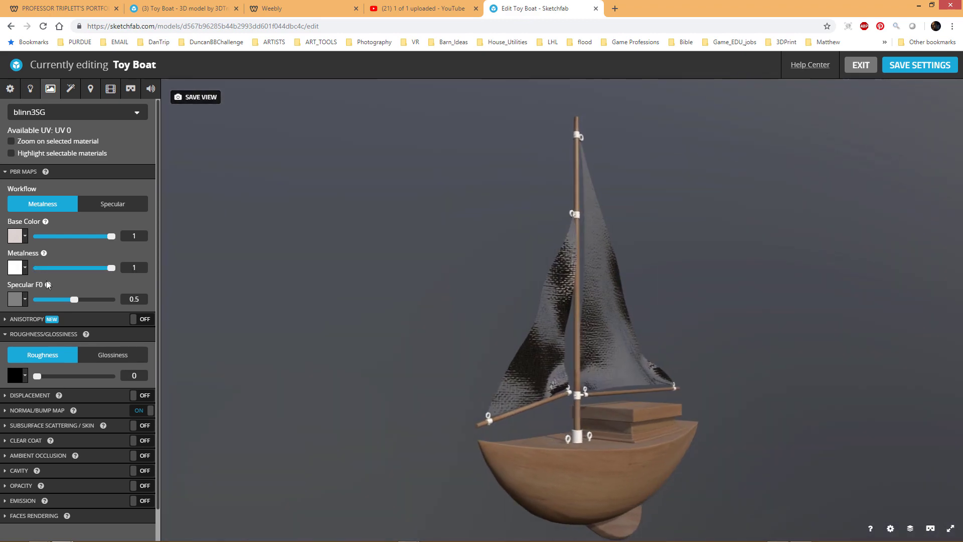
drag(112, 268, 13, 274)
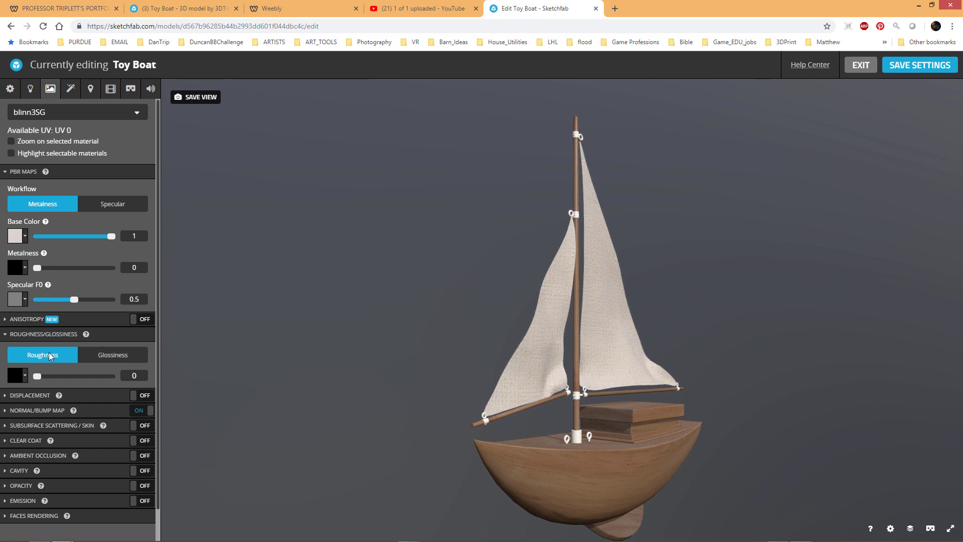
drag(37, 376, 92, 376)
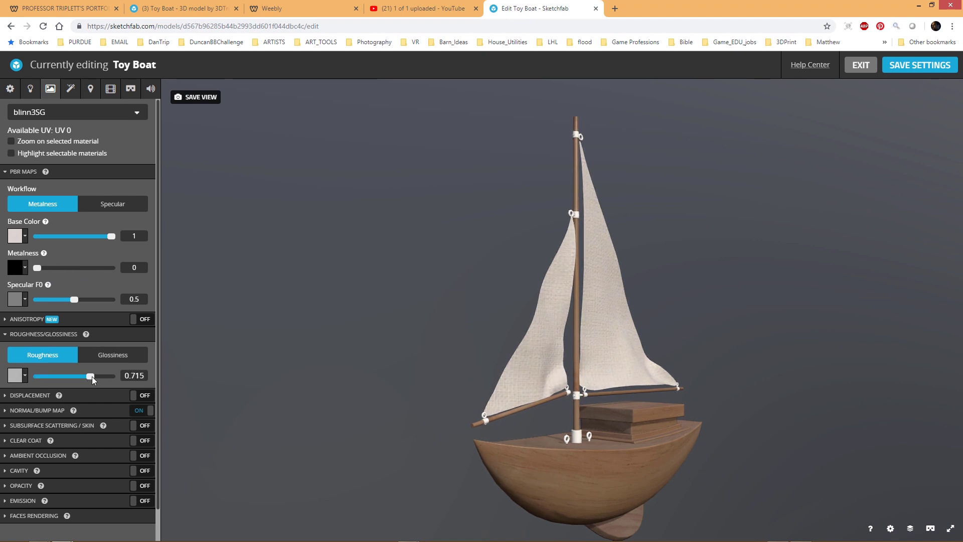
drag(485, 388, 339, 380)
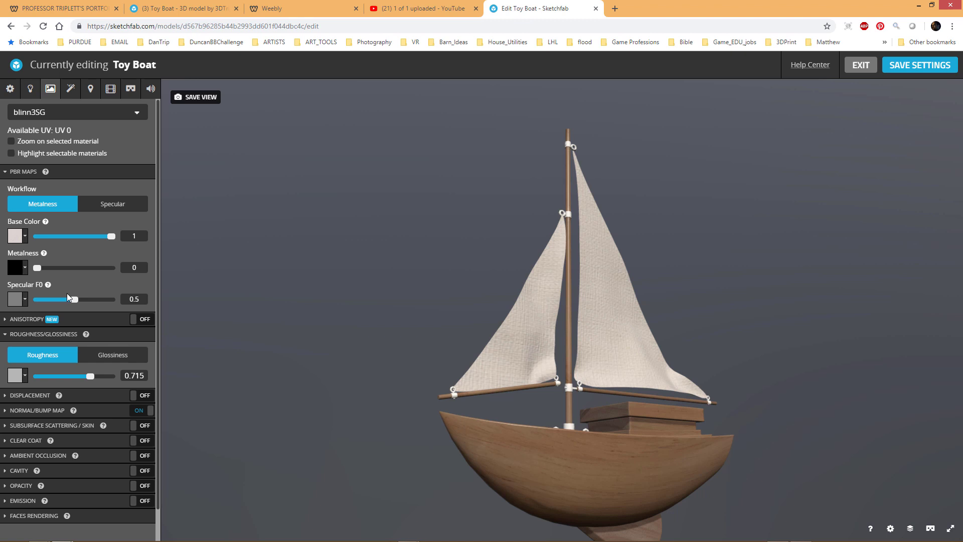
drag(612, 405, 366, 408)
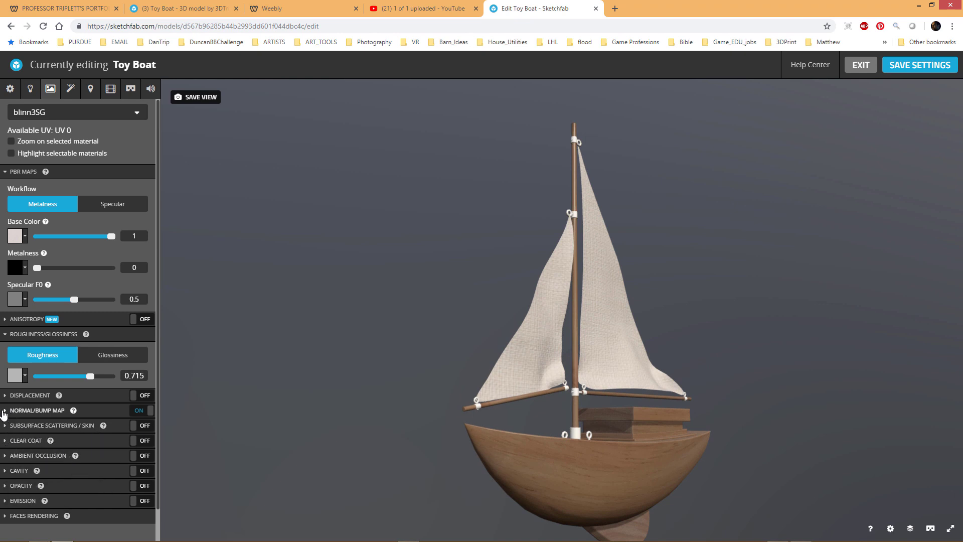
Enable Bump Map on the blinn3SG sails and tune its strength to 1.36.
click(12, 415)
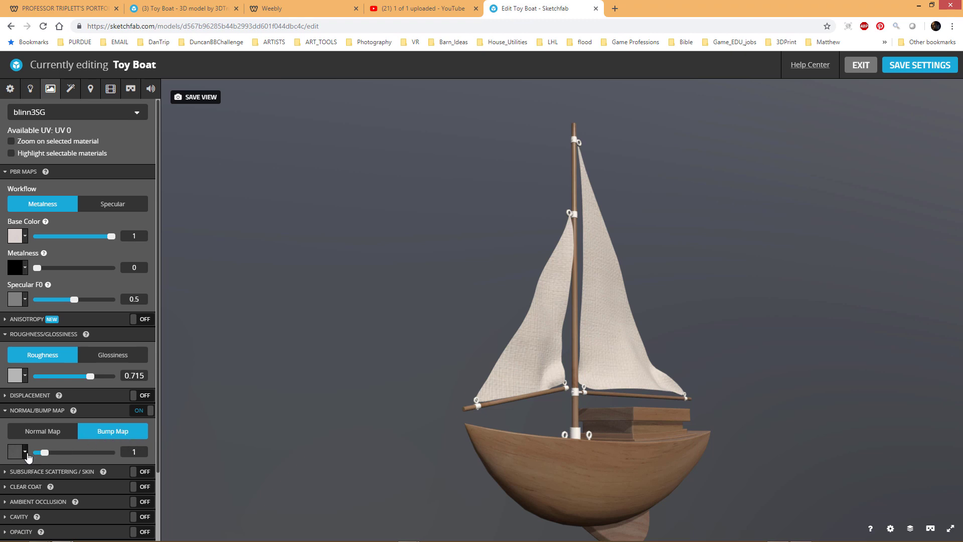
click(24, 452)
scroll(88, 486, down, 2)
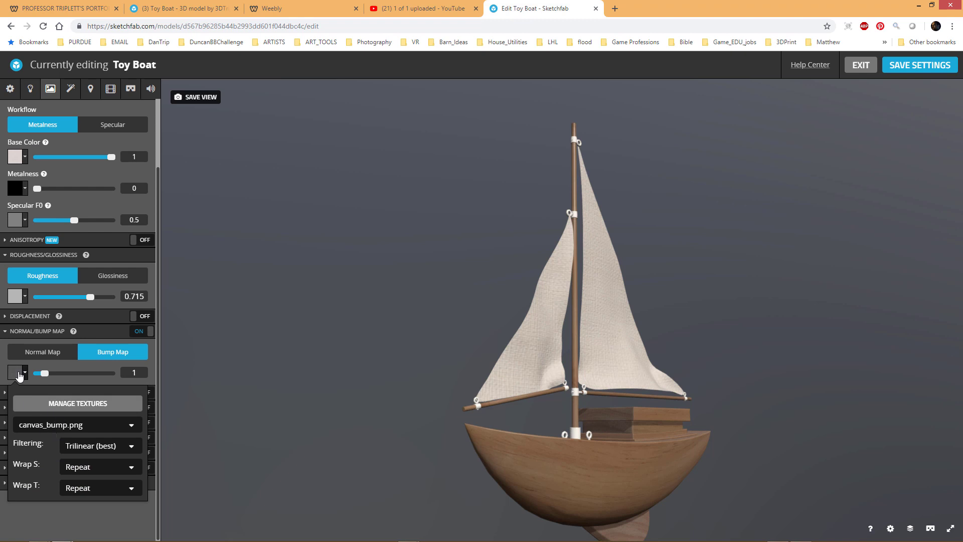
click(68, 367)
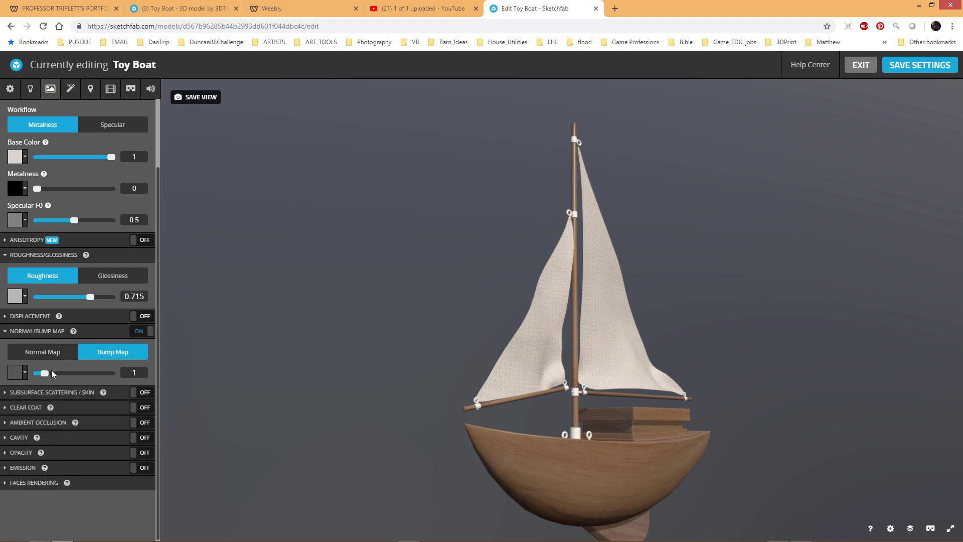
drag(43, 371, 140, 382)
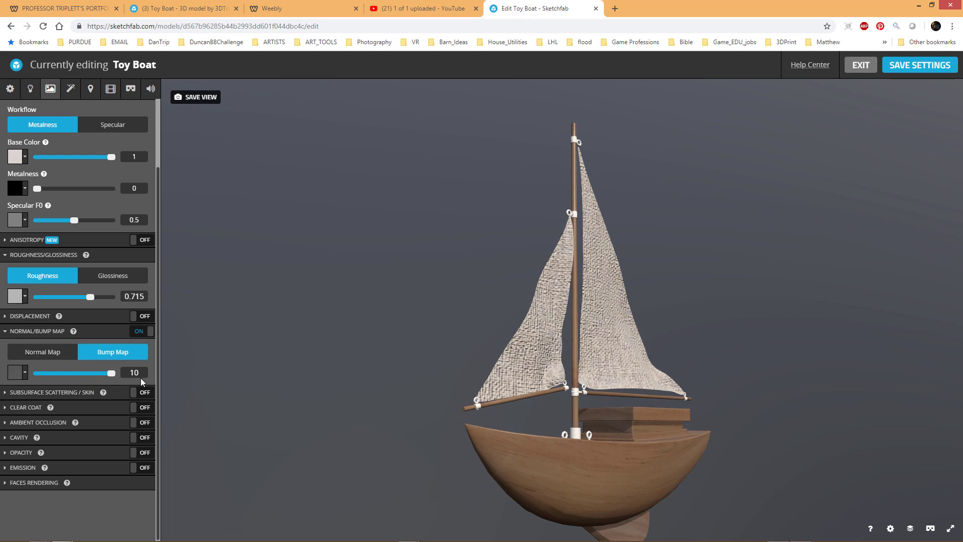
mouse_move(452, 371)
mouse_down()
mouse_move(419, 396)
mouse_move(441, 382)
mouse_up()
drag(111, 373, 44, 378)
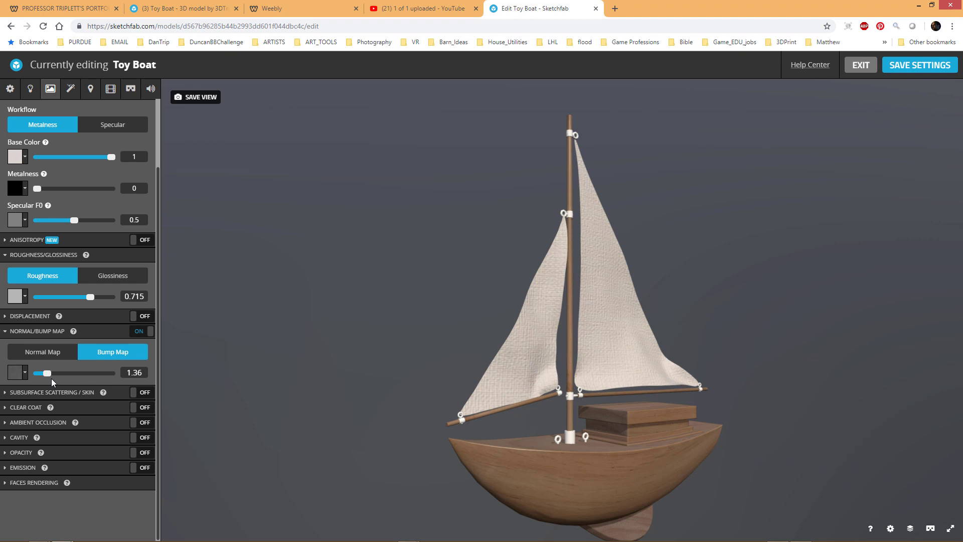
mouse_move(547, 361)
mouse_down()
mouse_move(499, 370)
mouse_move(555, 357)
mouse_move(510, 376)
mouse_move(531, 366)
mouse_up()
scroll(510, 376, up, 3)
scroll(514, 369, down, 3)
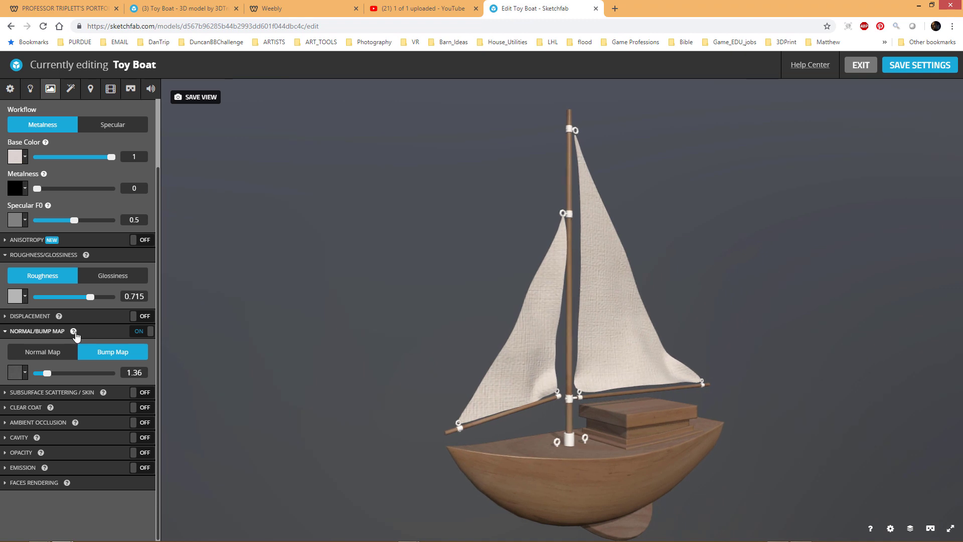
mouse_move(63, 321)
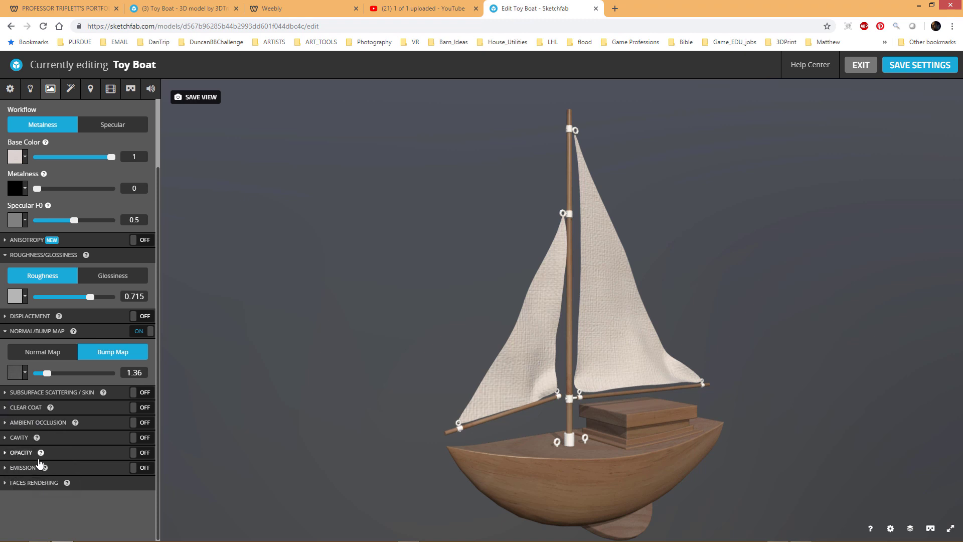
Expand the sail material's Emission section and view the hull from below.
click(5, 468)
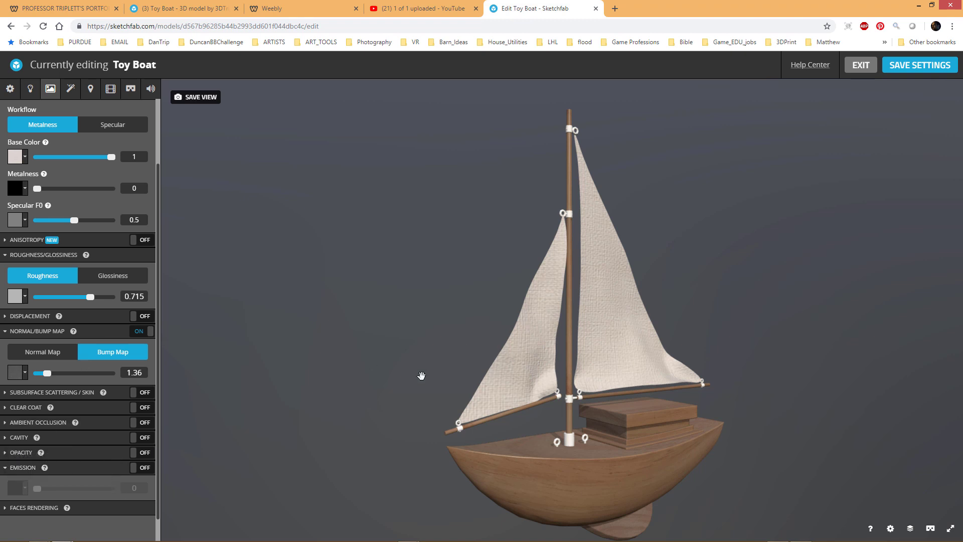
drag(569, 396, 552, 407)
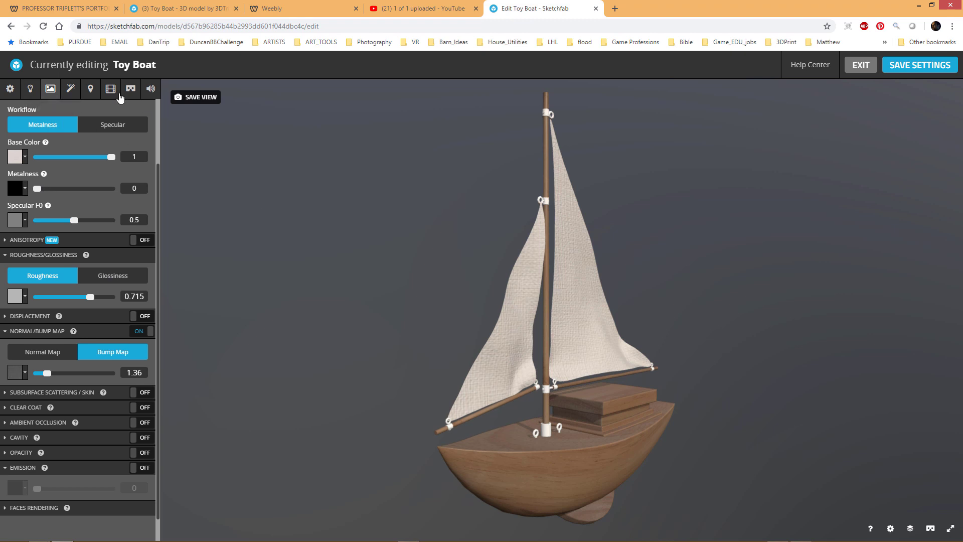
Select the rings and eye hooks material, set metalness 1 and roughness 0.258.
click(546, 430)
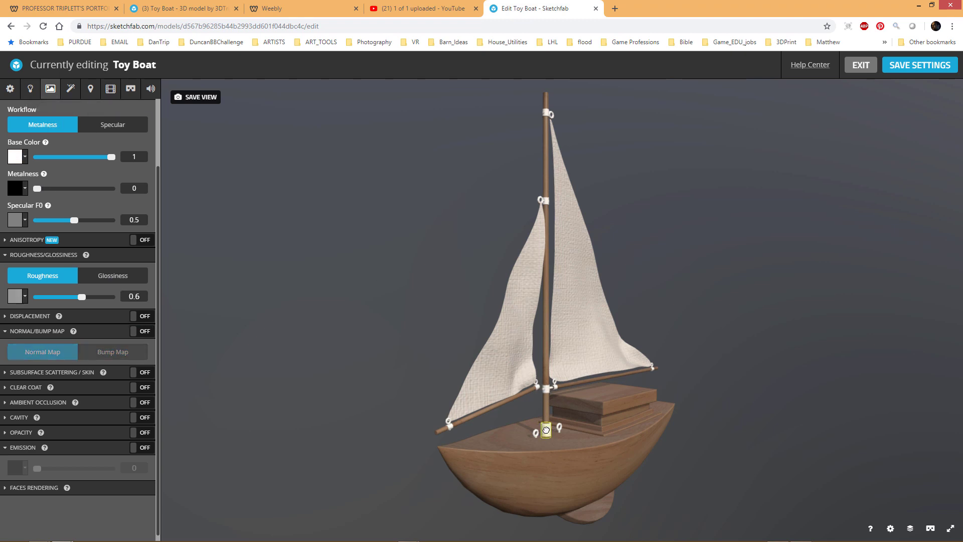
click(547, 389)
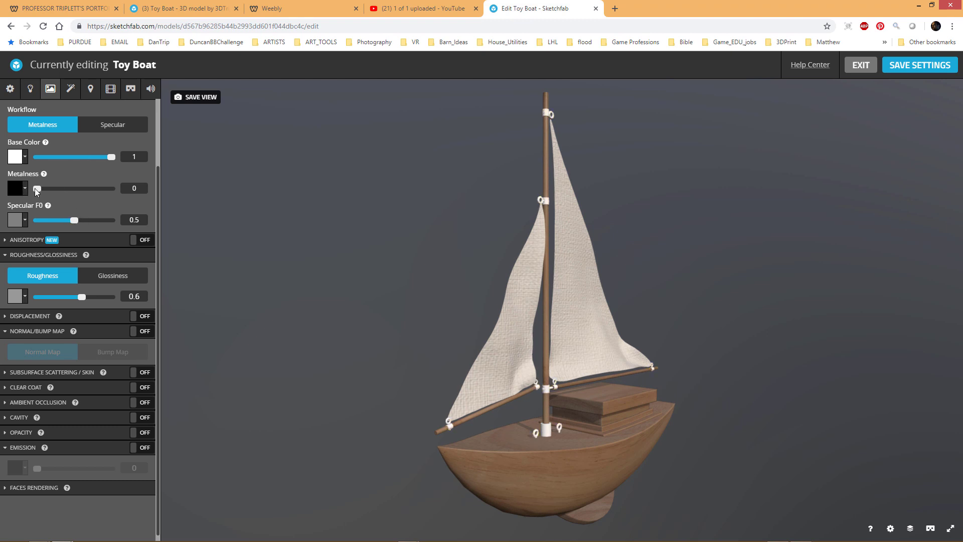
drag(36, 189, 149, 195)
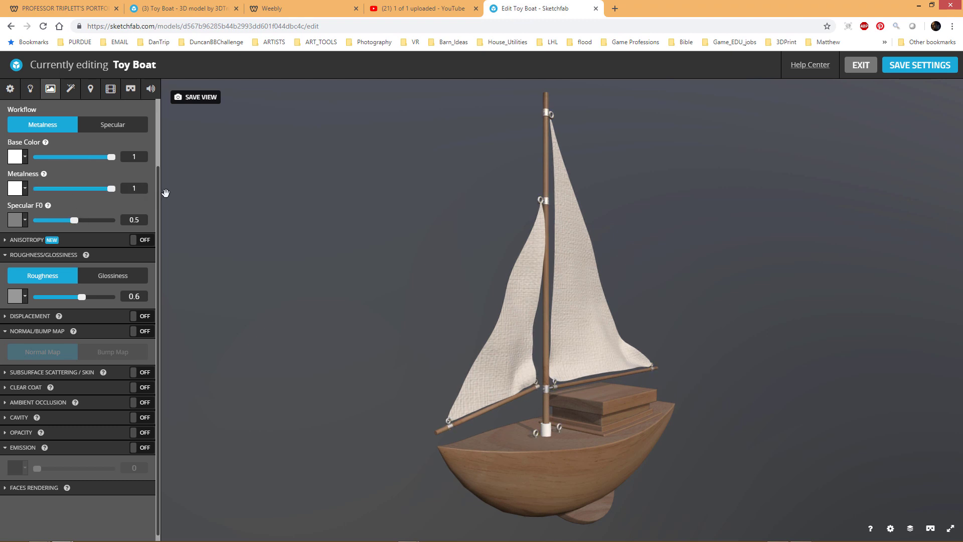
scroll(606, 468, up, 6)
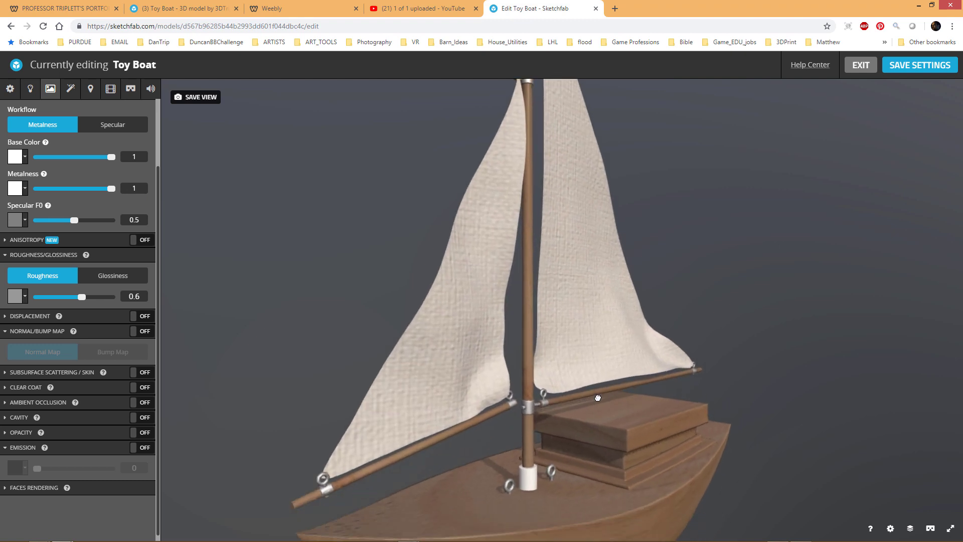
scroll(539, 370, up, 5)
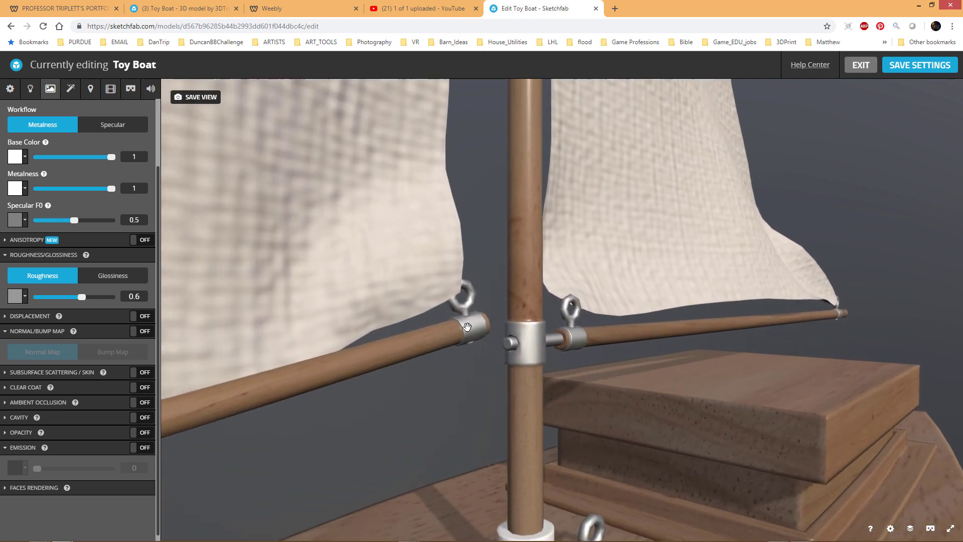
drag(80, 297, 54, 302)
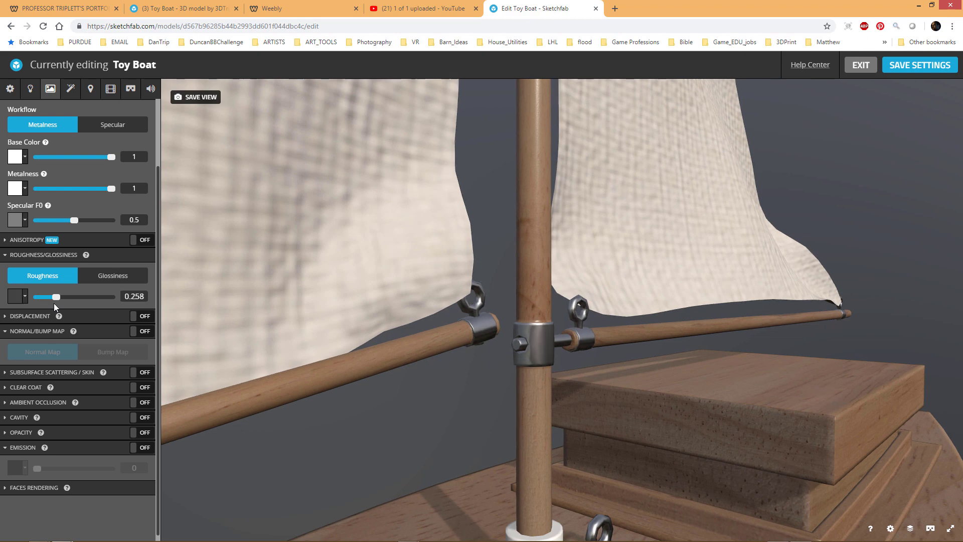
scroll(566, 348, down, 8)
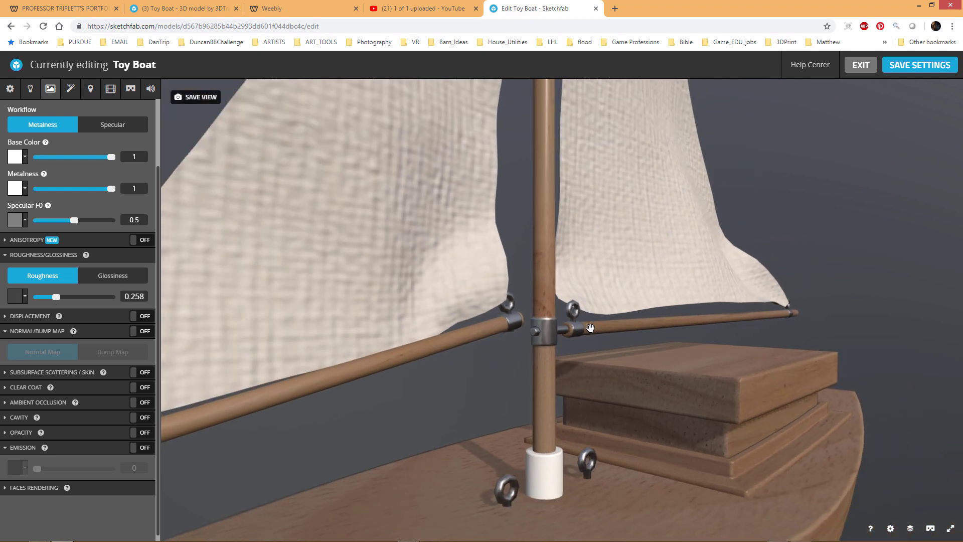
drag(565, 348, 535, 398)
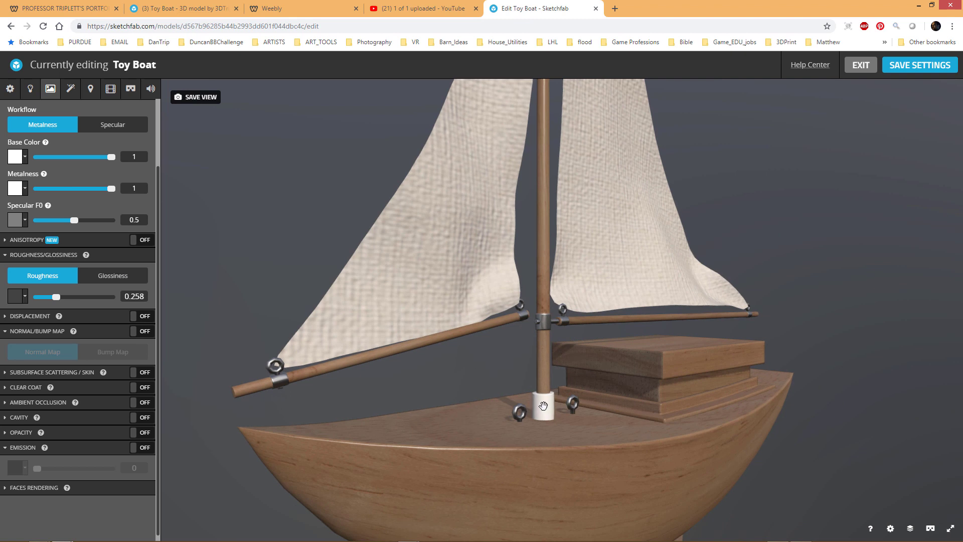
Select the mast-base collar's material and try partial metalness and roughness values like 0.325.
click(543, 405)
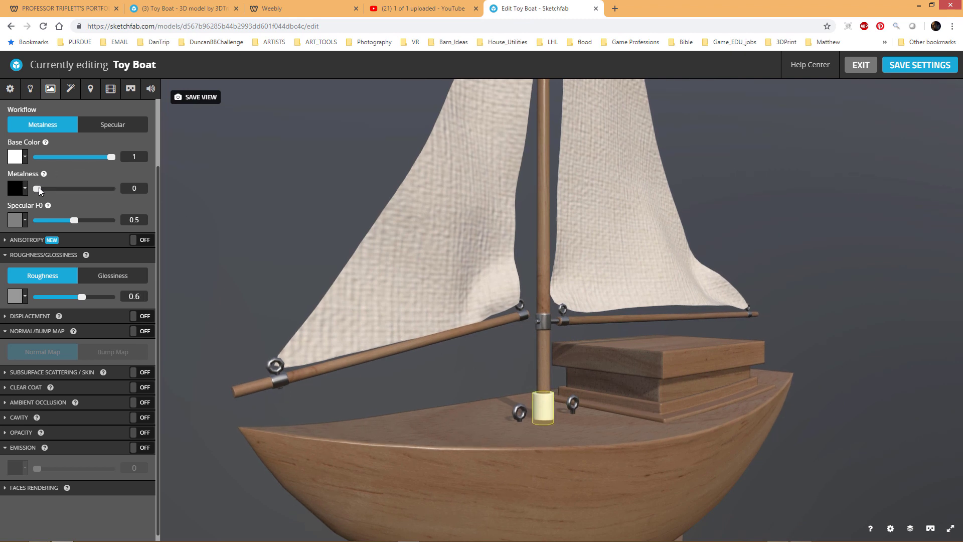
drag(38, 188, 103, 195)
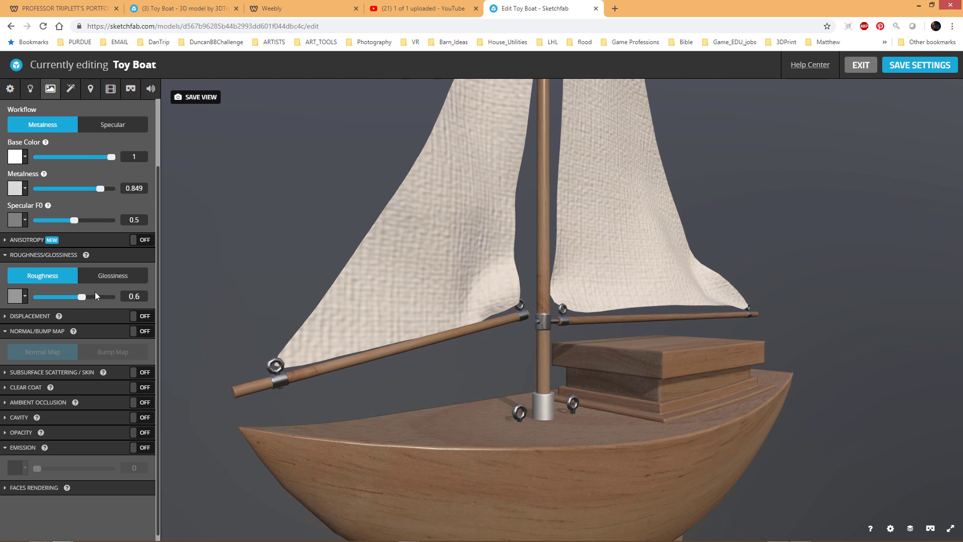
mouse_move(78, 300)
mouse_down()
mouse_move(28, 302)
mouse_move(61, 302)
mouse_up()
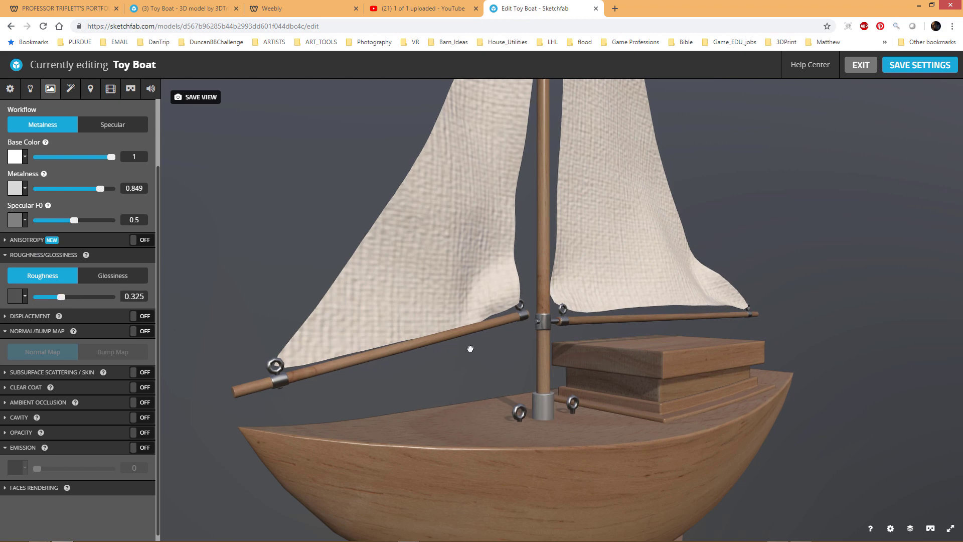
drag(469, 346, 572, 441)
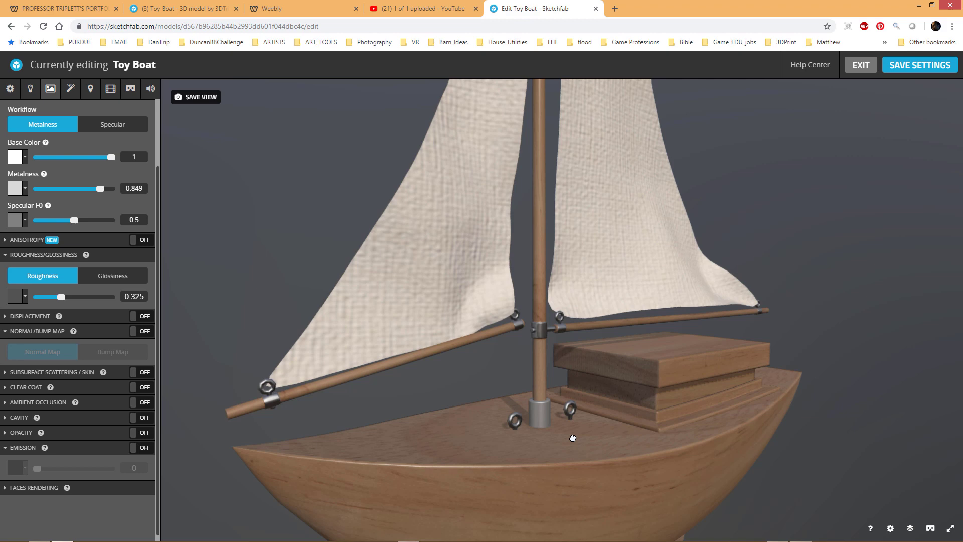
scroll(558, 355, up, 5)
scroll(558, 356, down, 10)
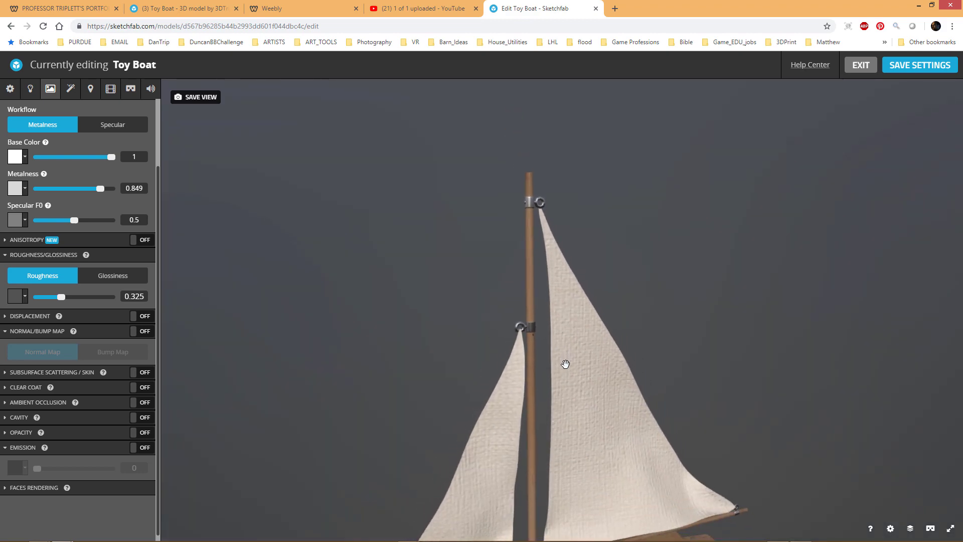
Settle the mast base at roughness 0.246 and full metalness 1, checking from the front.
drag(593, 412, 600, 393)
scroll(600, 392, up, 5)
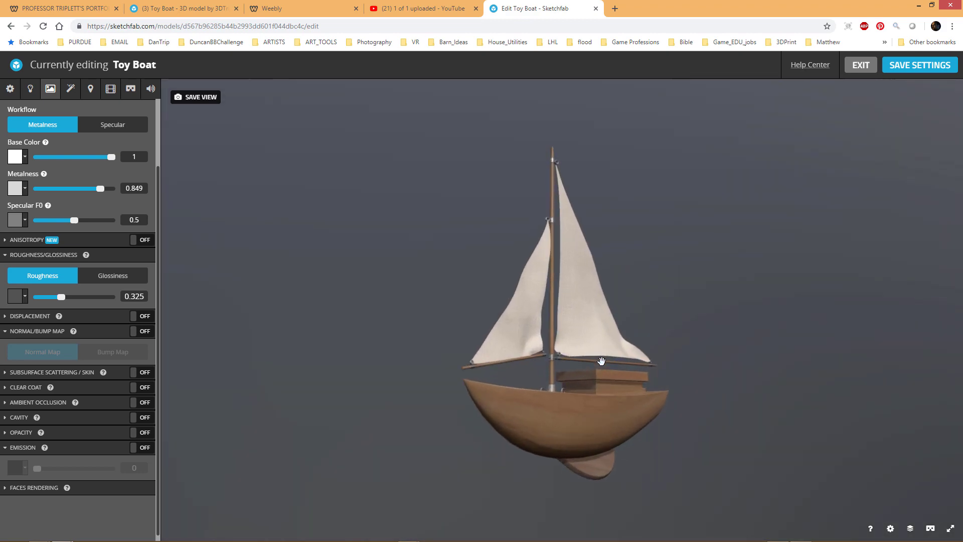
right_drag(599, 393, 602, 377)
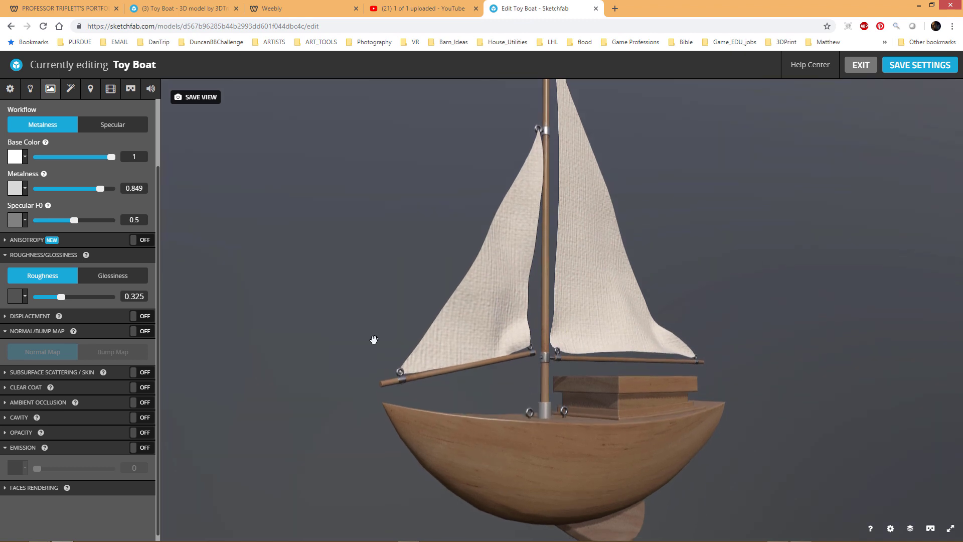
drag(58, 297, 55, 303)
drag(102, 189, 144, 201)
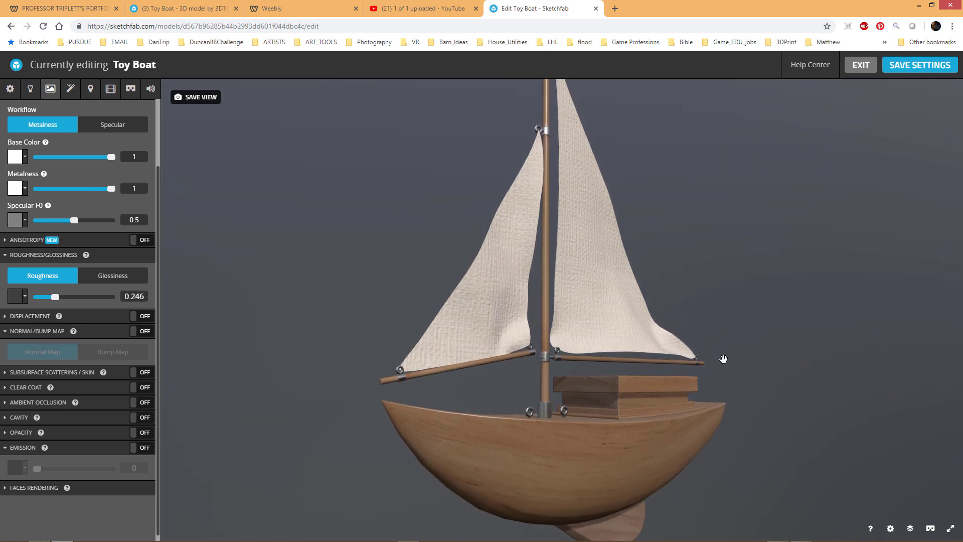
drag(743, 440, 604, 443)
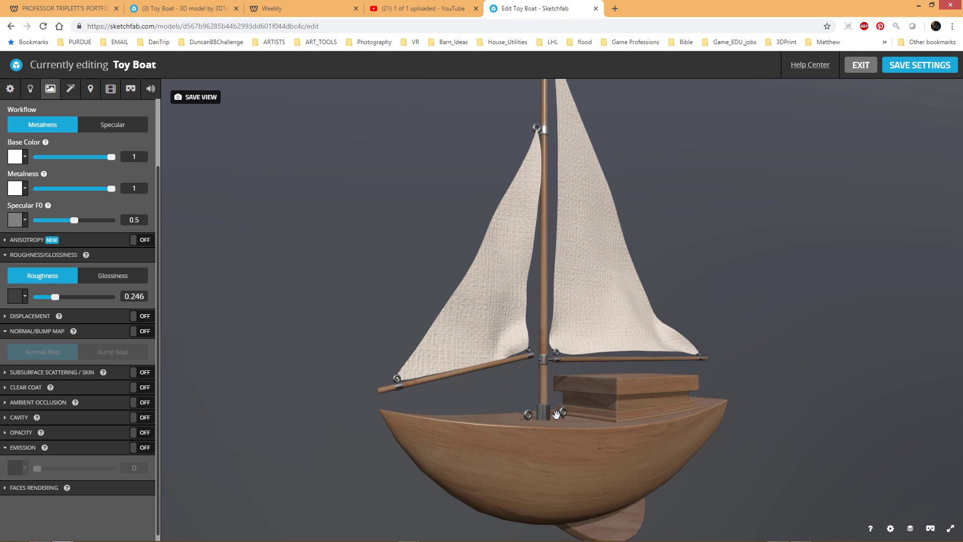
Load the hull's wood material, test its normal map strength, and inspect the grain close up.
click(556, 415)
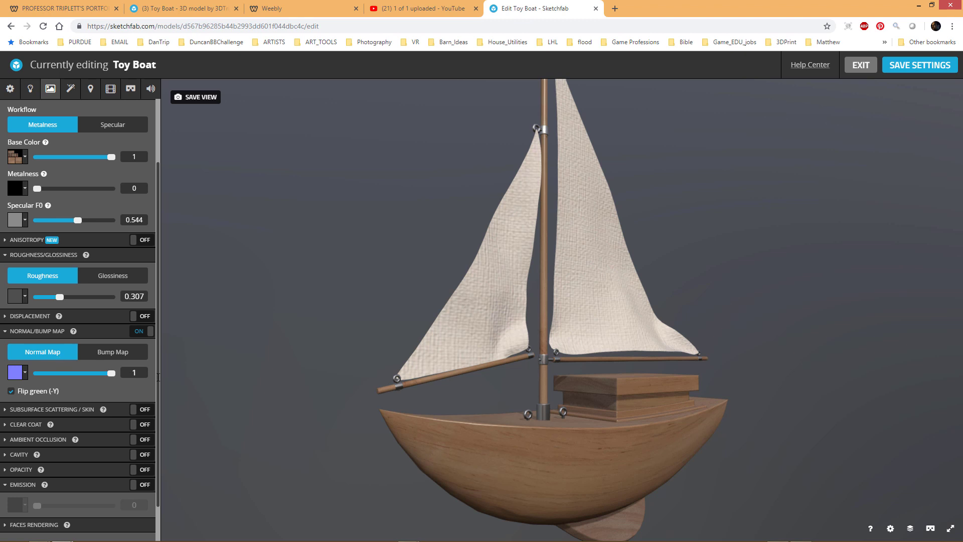
mouse_move(111, 373)
mouse_down()
mouse_move(41, 375)
mouse_move(122, 375)
mouse_up()
drag(544, 460, 415, 222)
scroll(579, 402, up, 5)
scroll(595, 408, down, 2)
scroll(606, 410, up, 3)
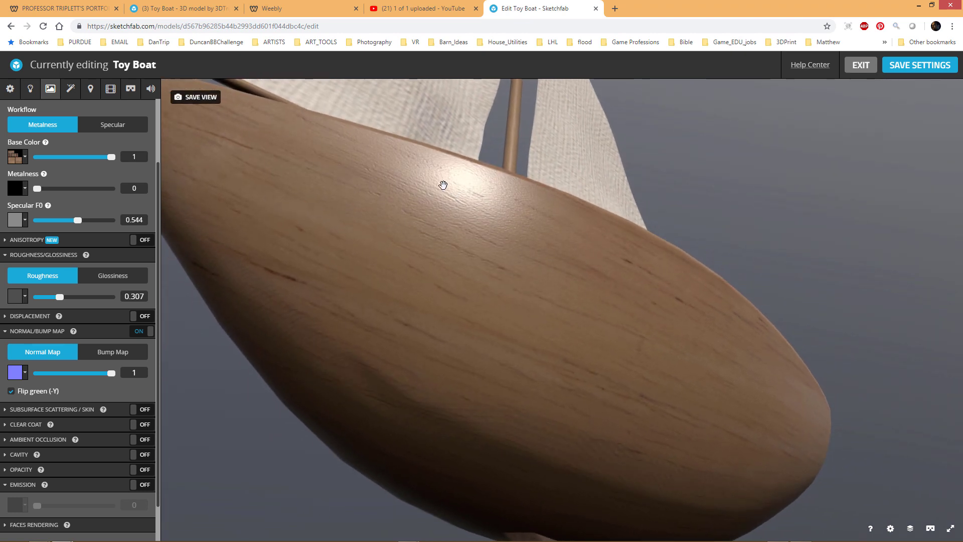
drag(478, 213, 441, 239)
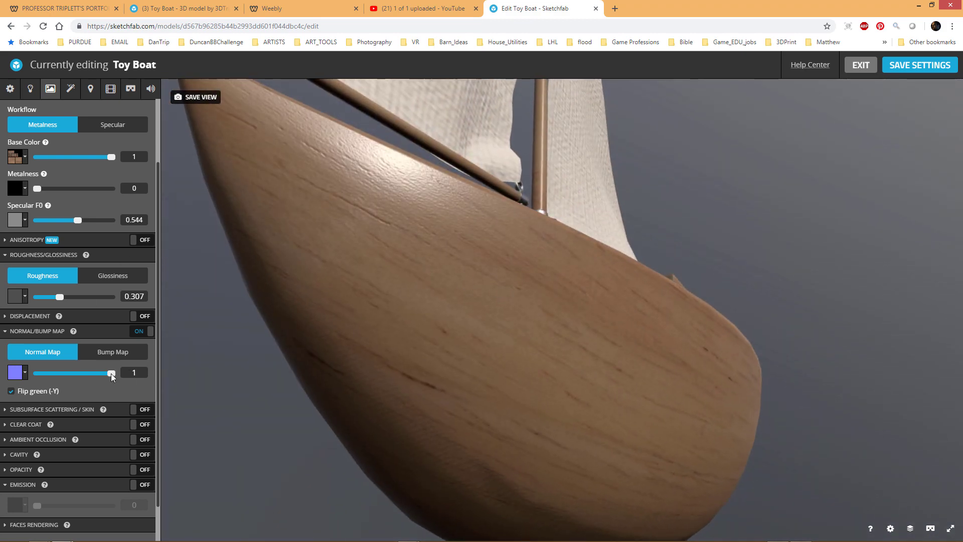
drag(701, 335, 587, 359)
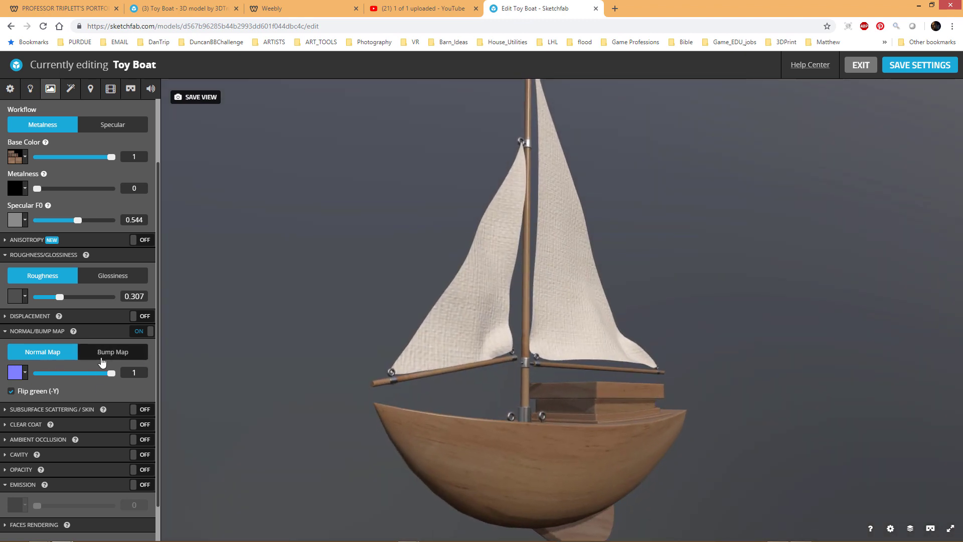